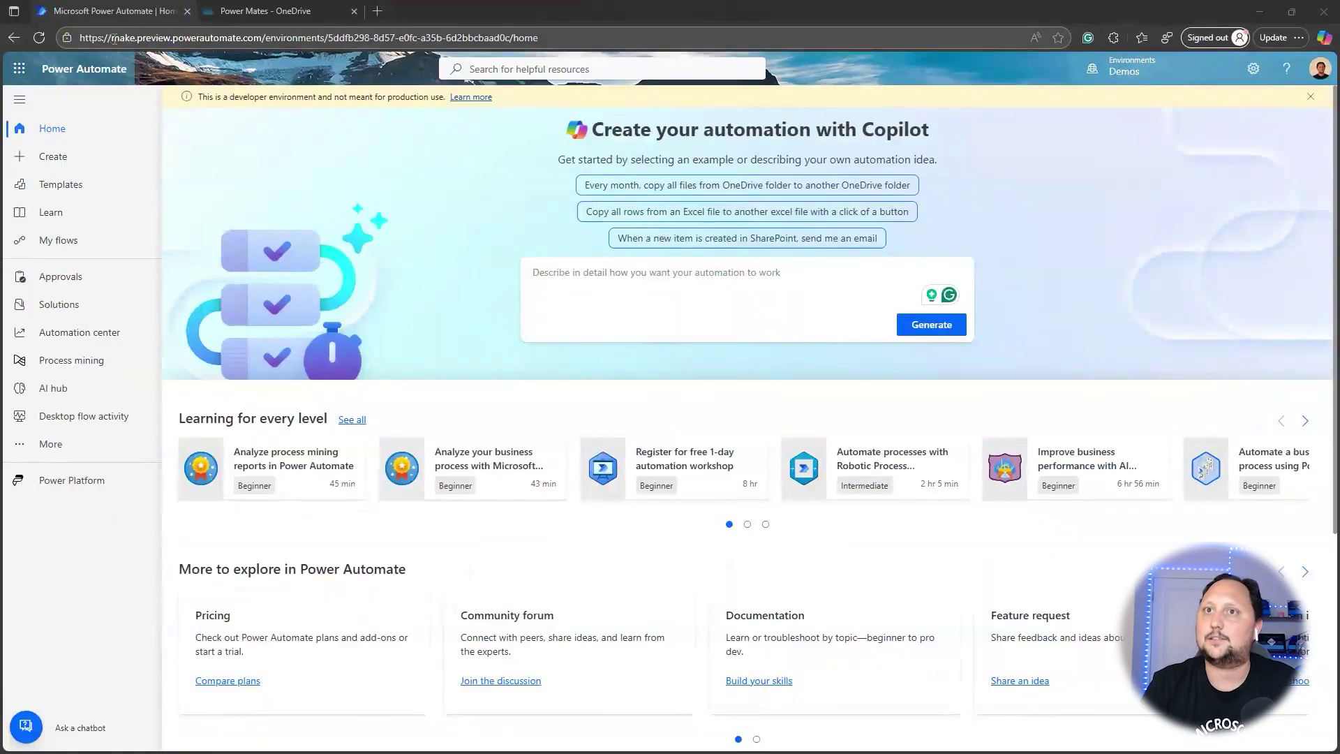
pyautogui.click(151, 39)
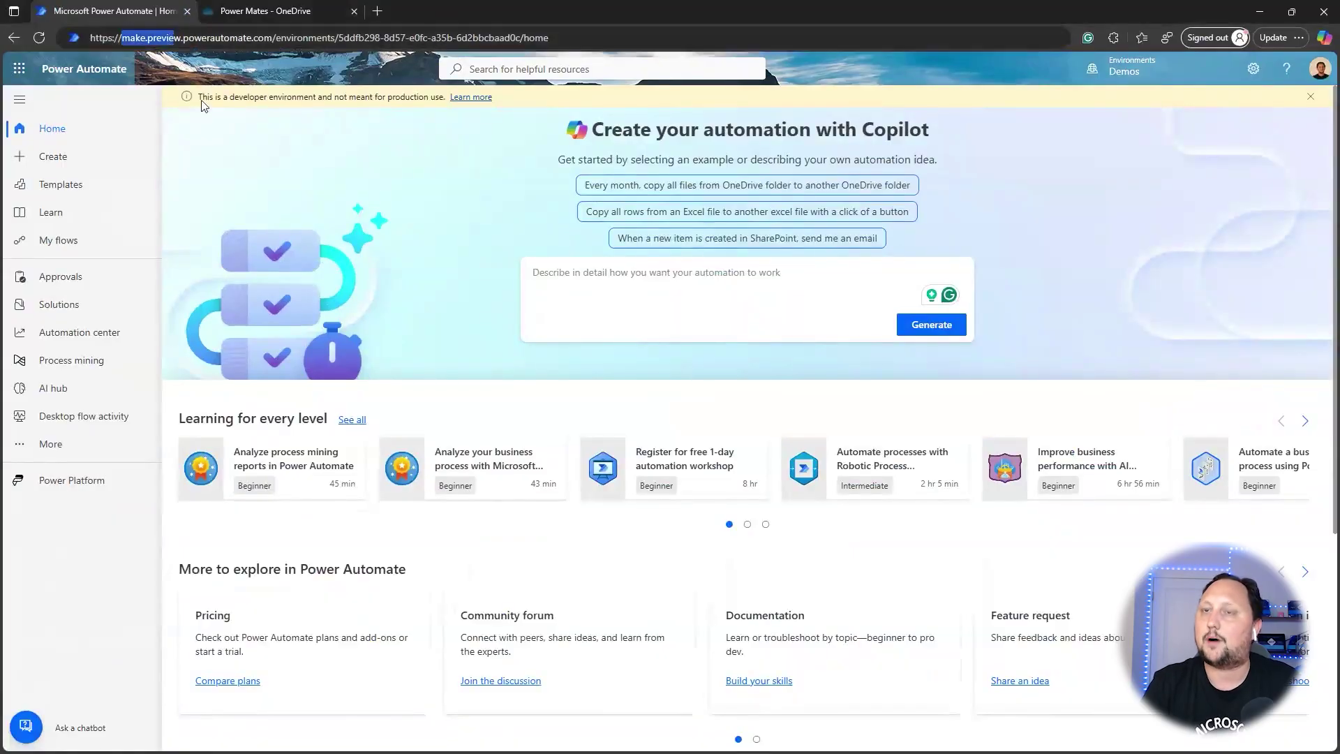
pyautogui.write('@favorites')
pyautogui.press('Escape')
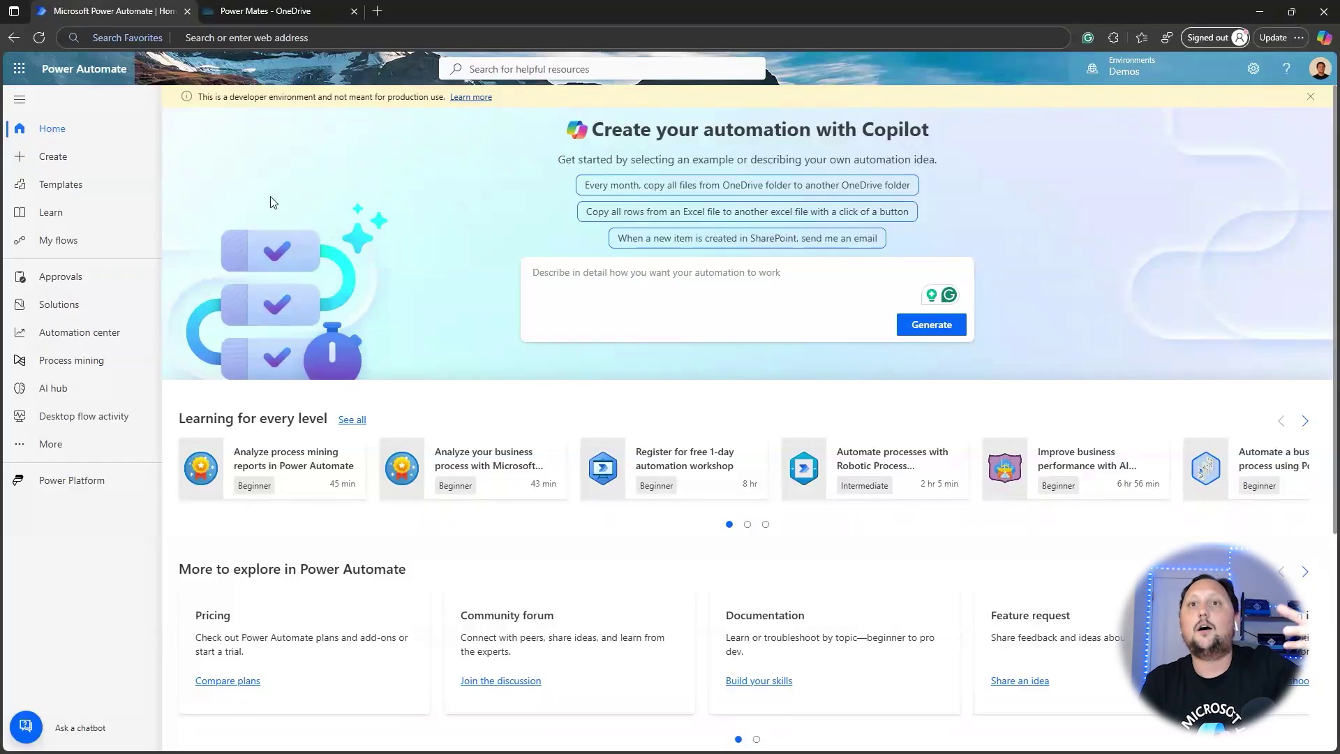
# Step: Start a new automated cloud flow from blank and name it "PM transcriptions"
pyautogui.click(61, 158)
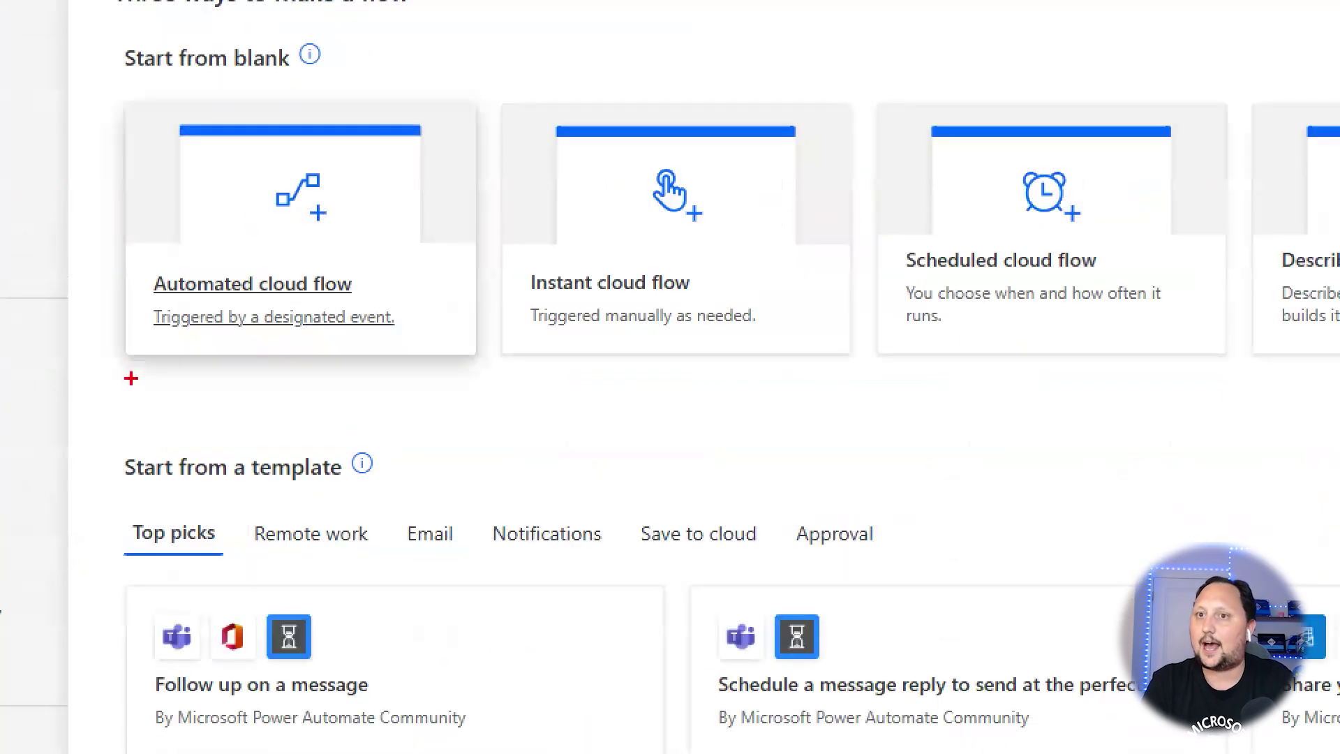
pyautogui.moveTo(192, 299); pyautogui.dragTo(297, 293)
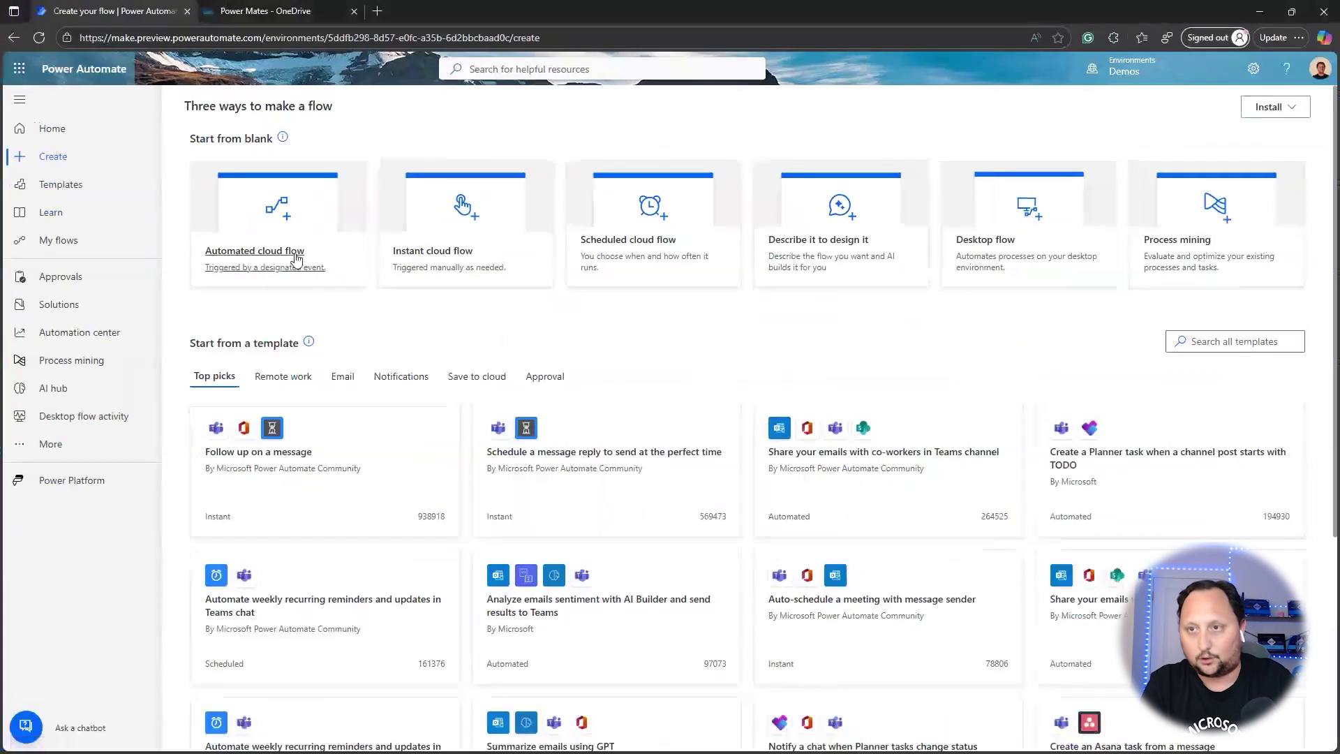
pyautogui.click(300, 307)
pyautogui.write('PM')
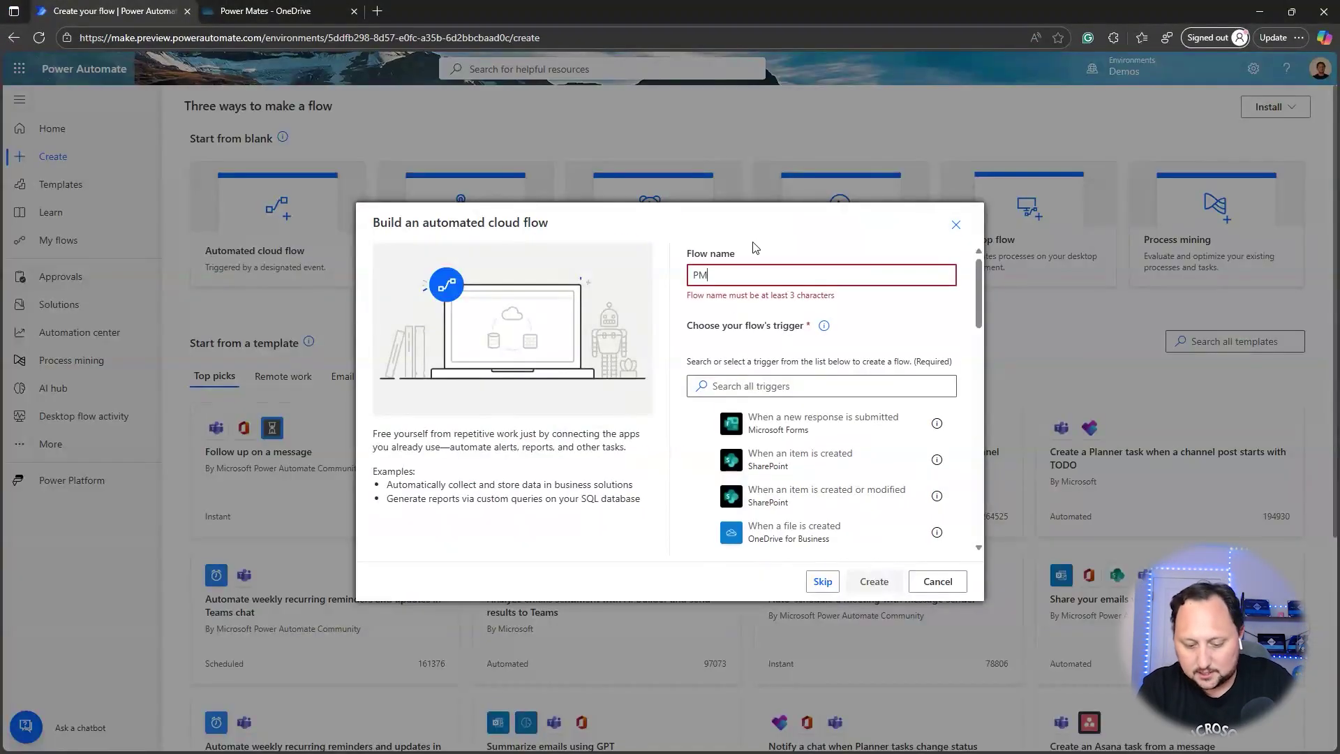
pyautogui.write(' transcriptions')
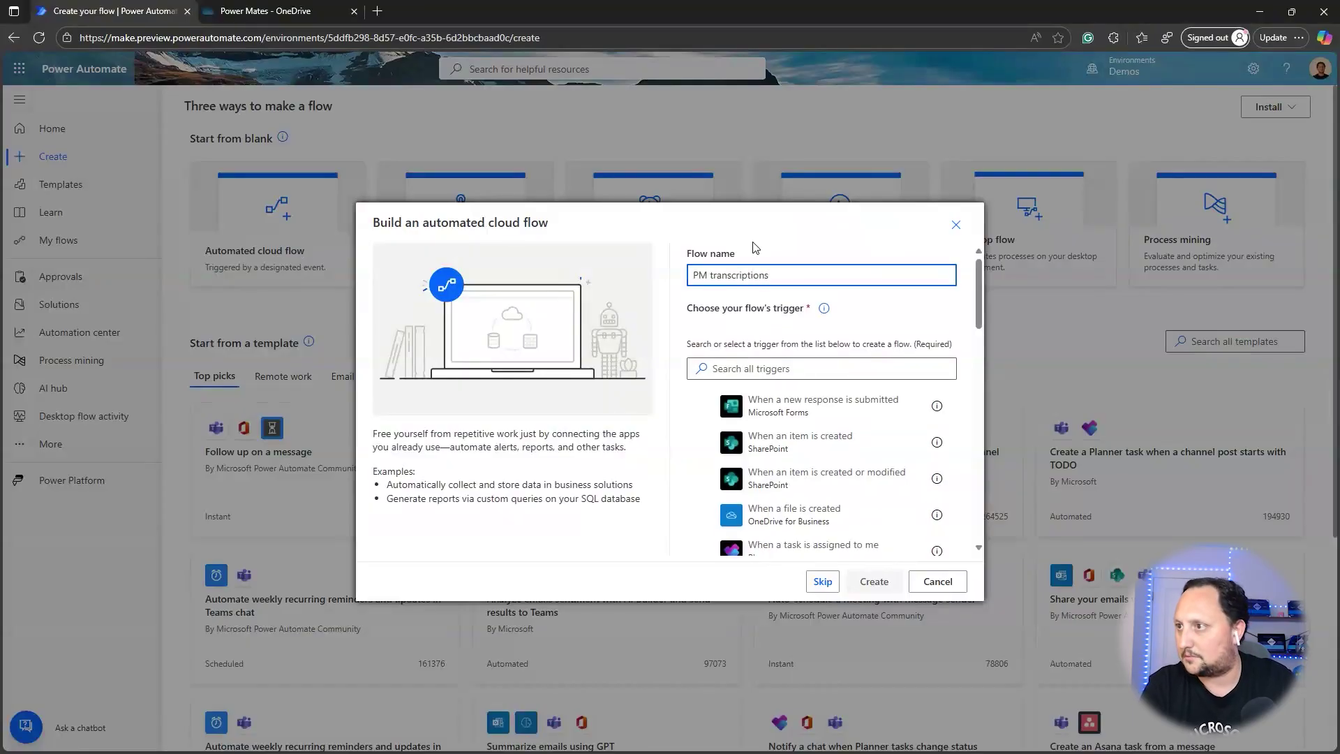
pyautogui.press('Tab')
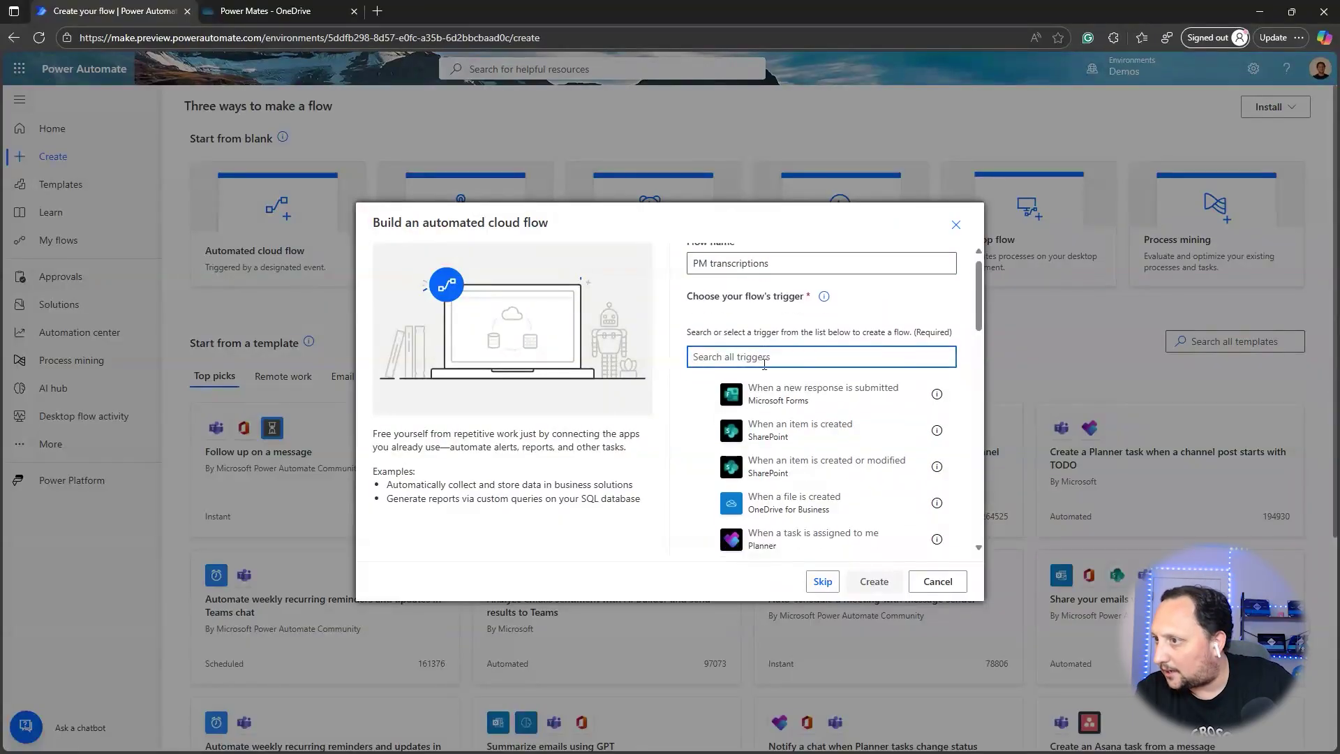
# Step: Choose the OneDrive for Business trigger "When a file is created" and create the flow
pyautogui.scroll(-1, 780, 454)
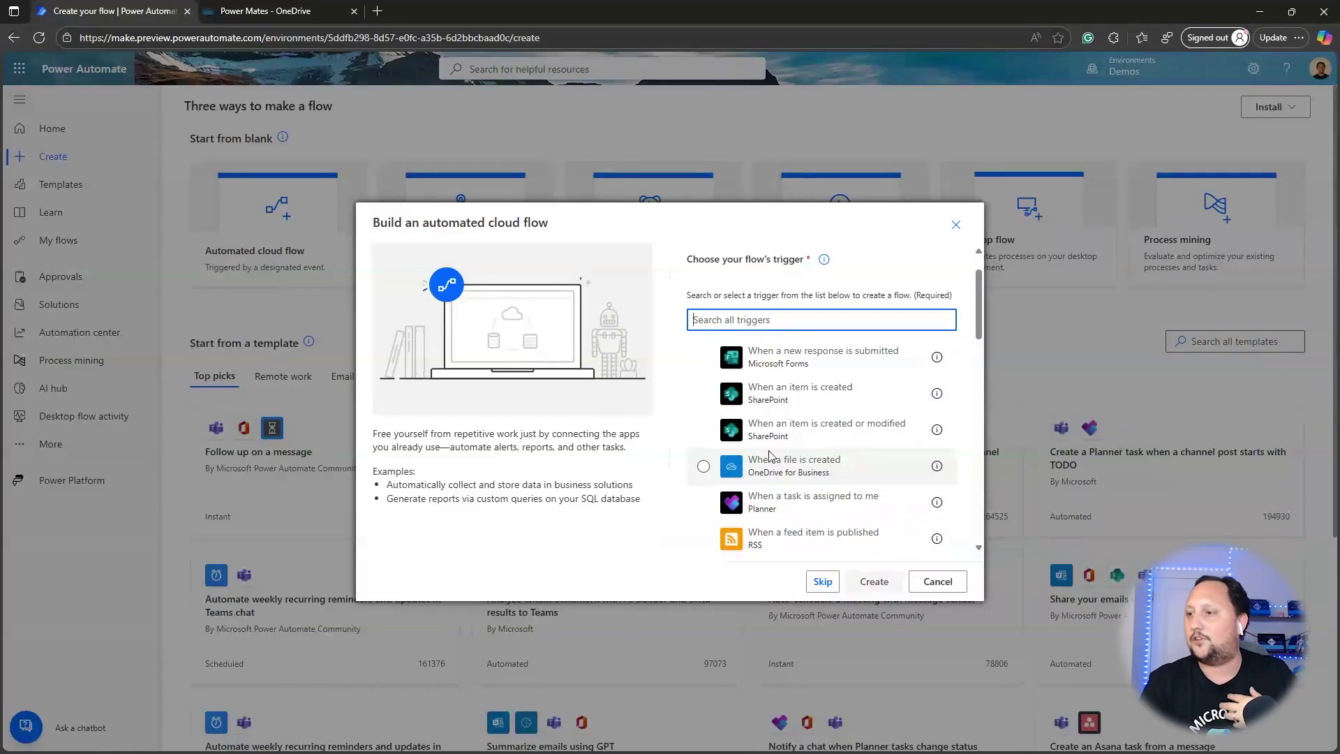
pyautogui.click(770, 466)
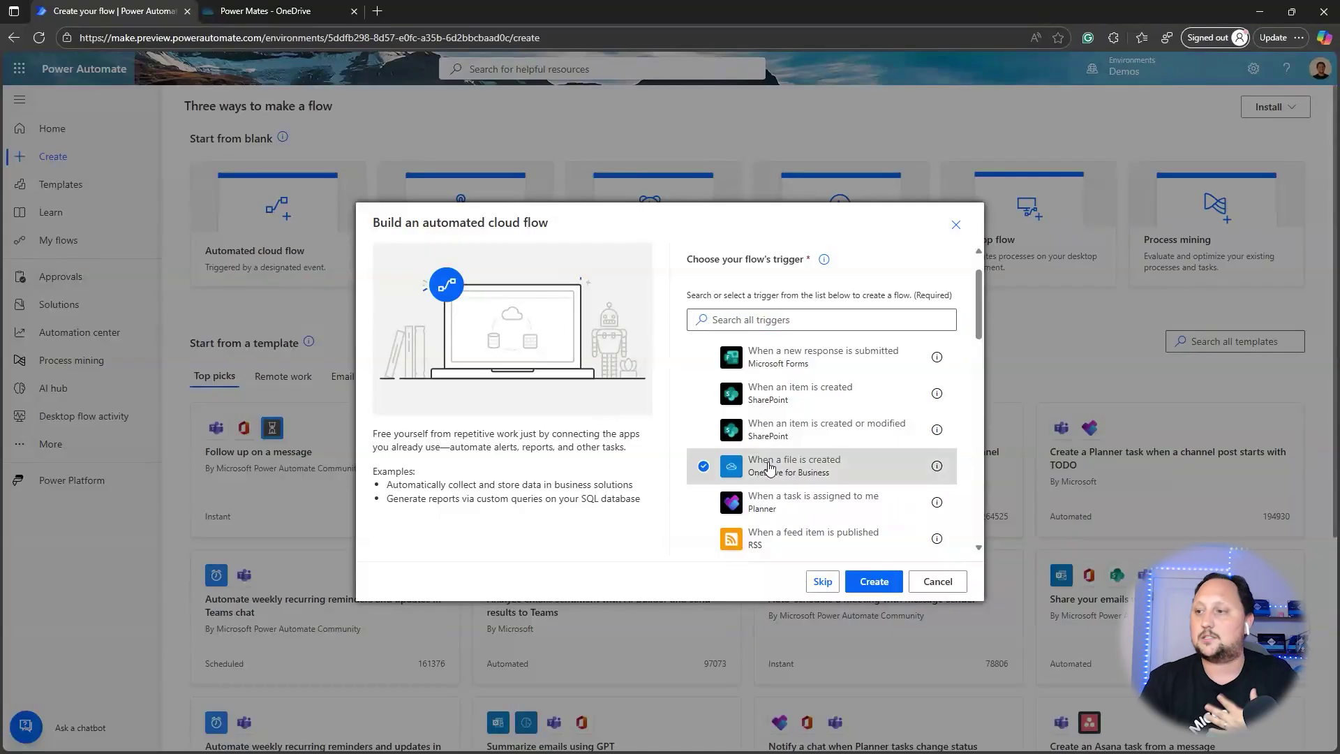
pyautogui.click(876, 583)
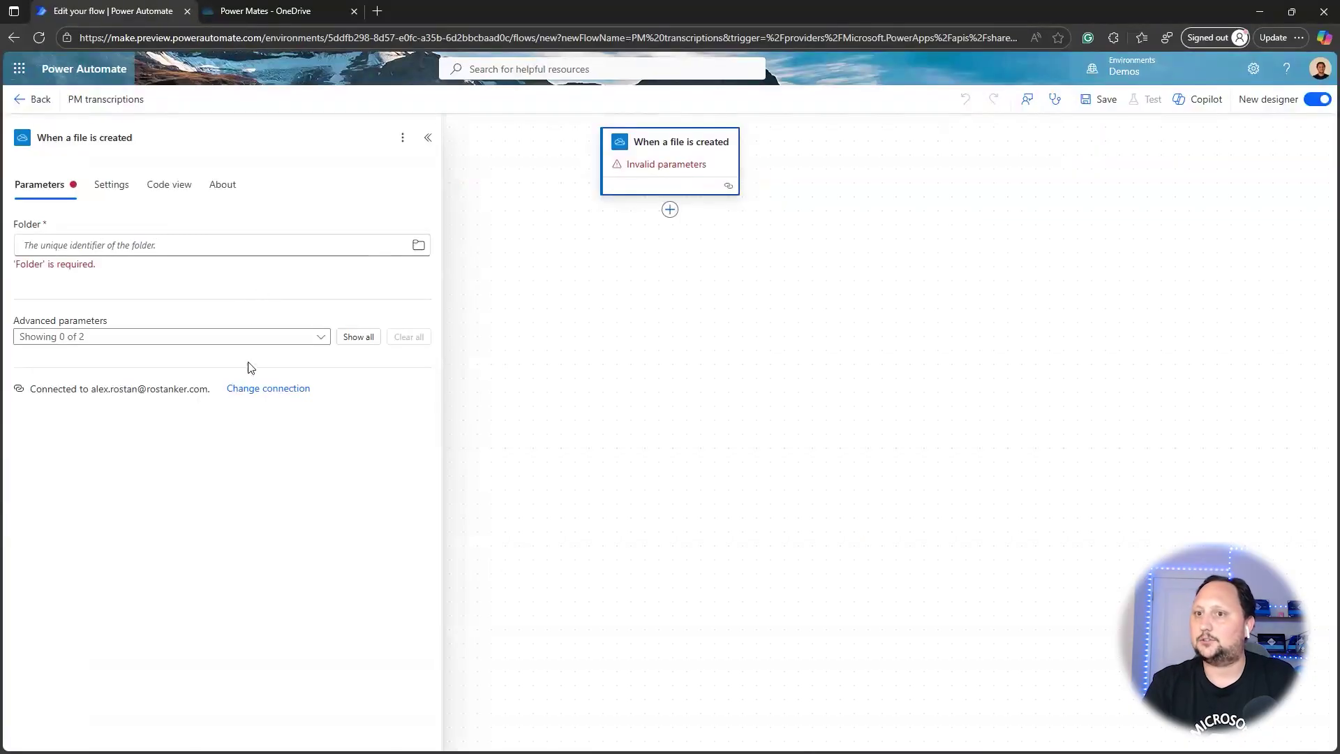
pyautogui.click(252, 389)
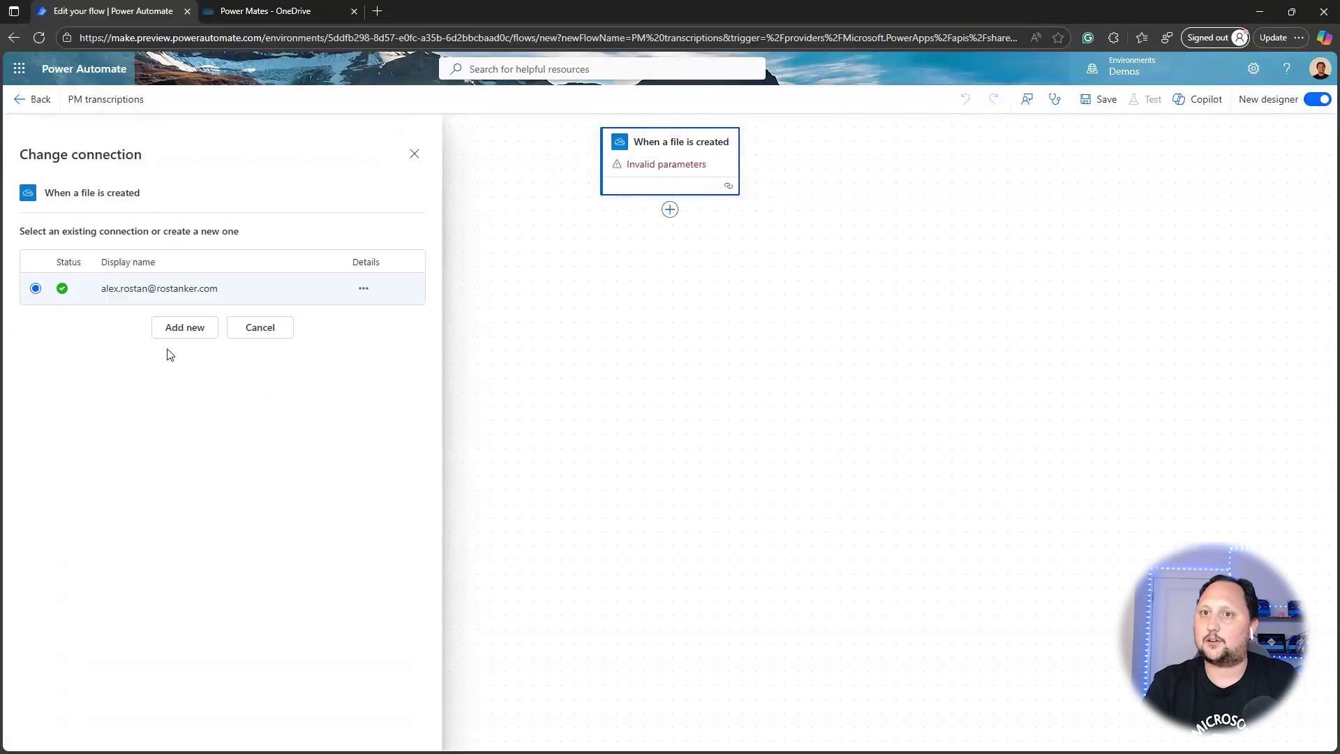
pyautogui.click(181, 327)
pyautogui.click(183, 311)
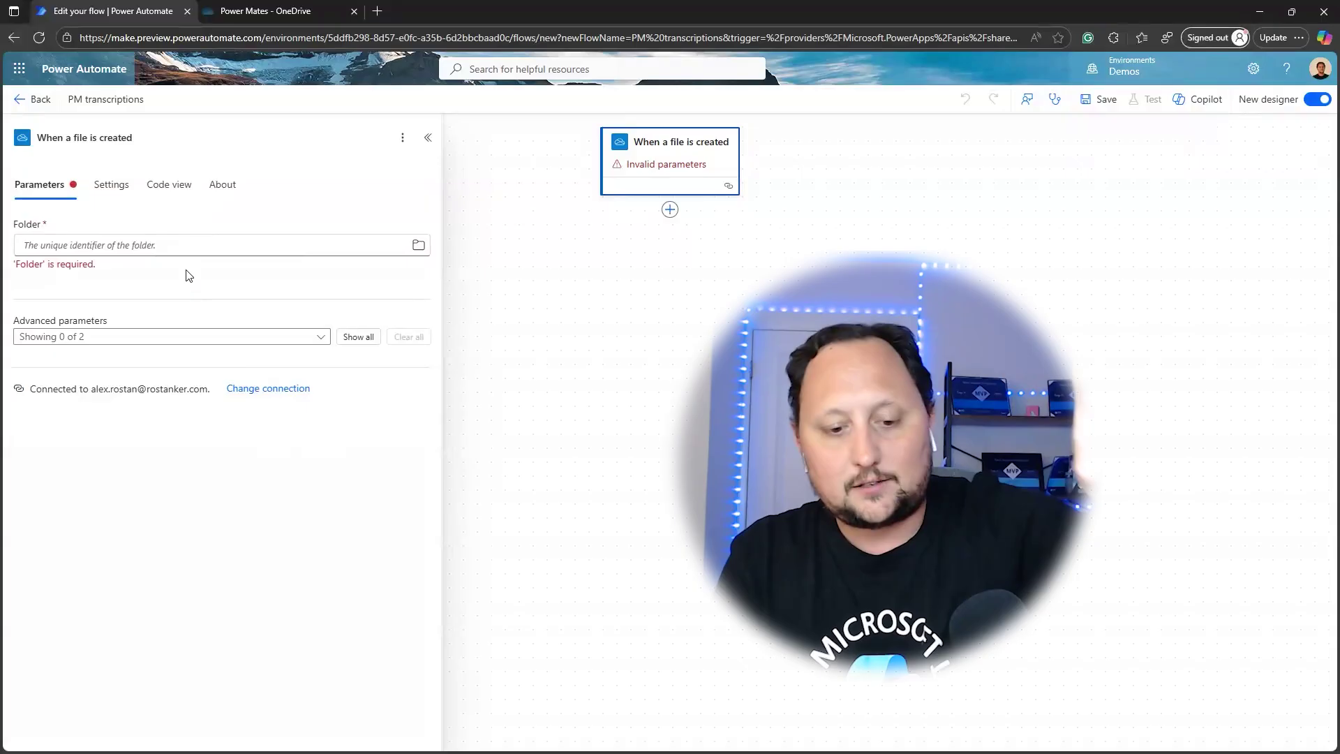
# Step: Set the folder of the "When a file is created" trigger to /Power Mates in the OneDrive root
pyautogui.click(418, 247)
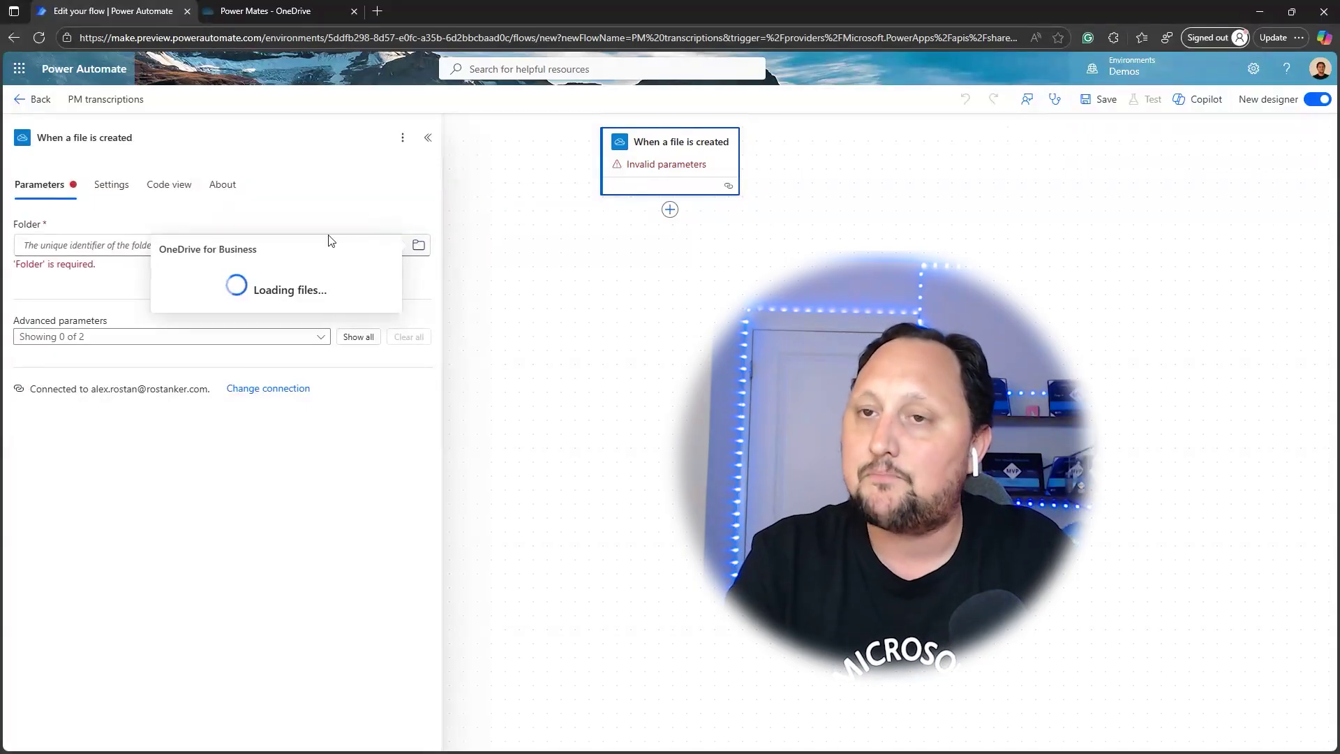
pyautogui.click(385, 271)
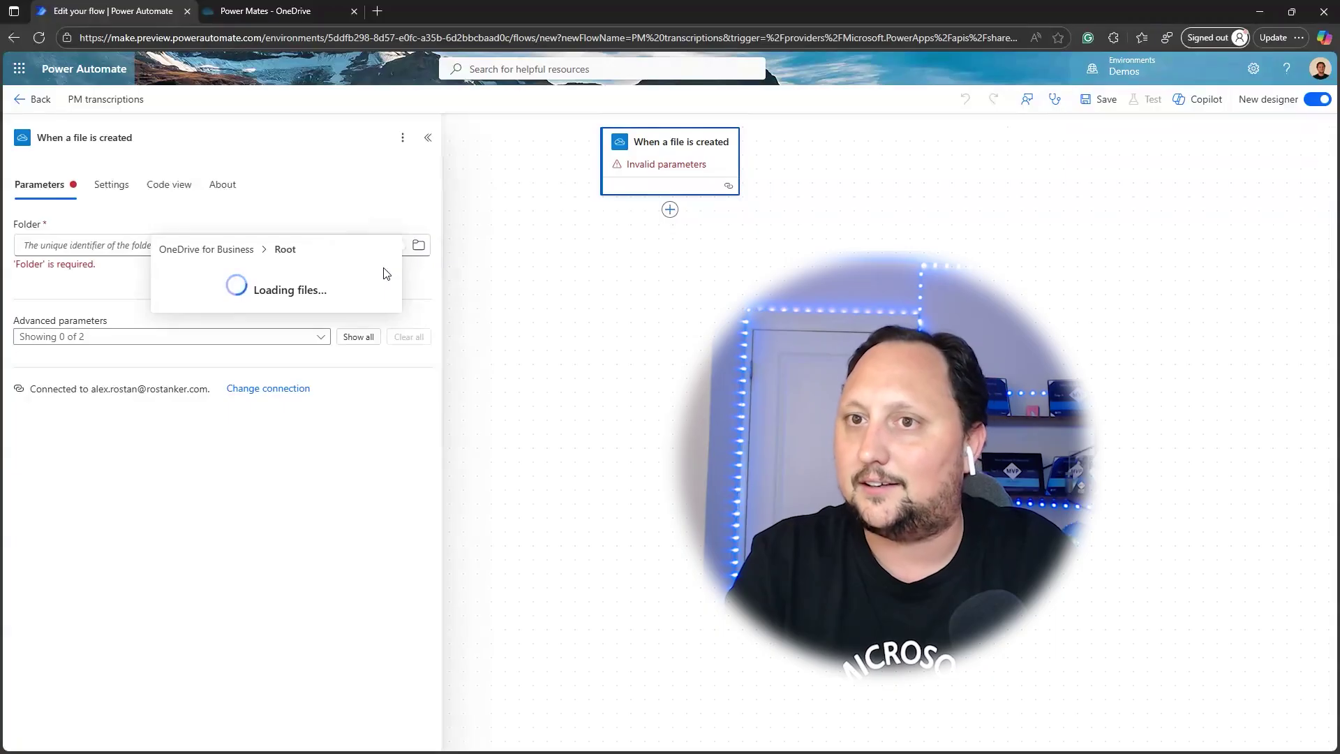
pyautogui.scroll(-10, 273, 328)
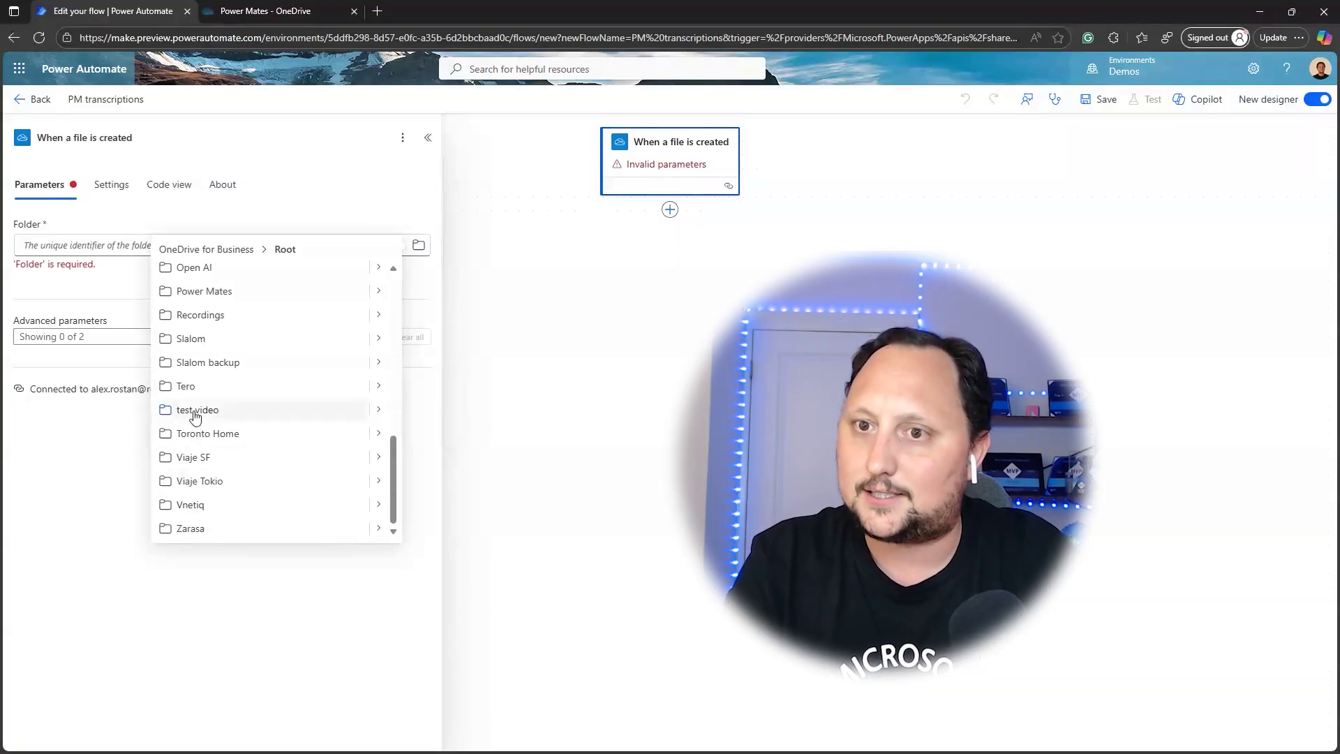
pyautogui.click(204, 291)
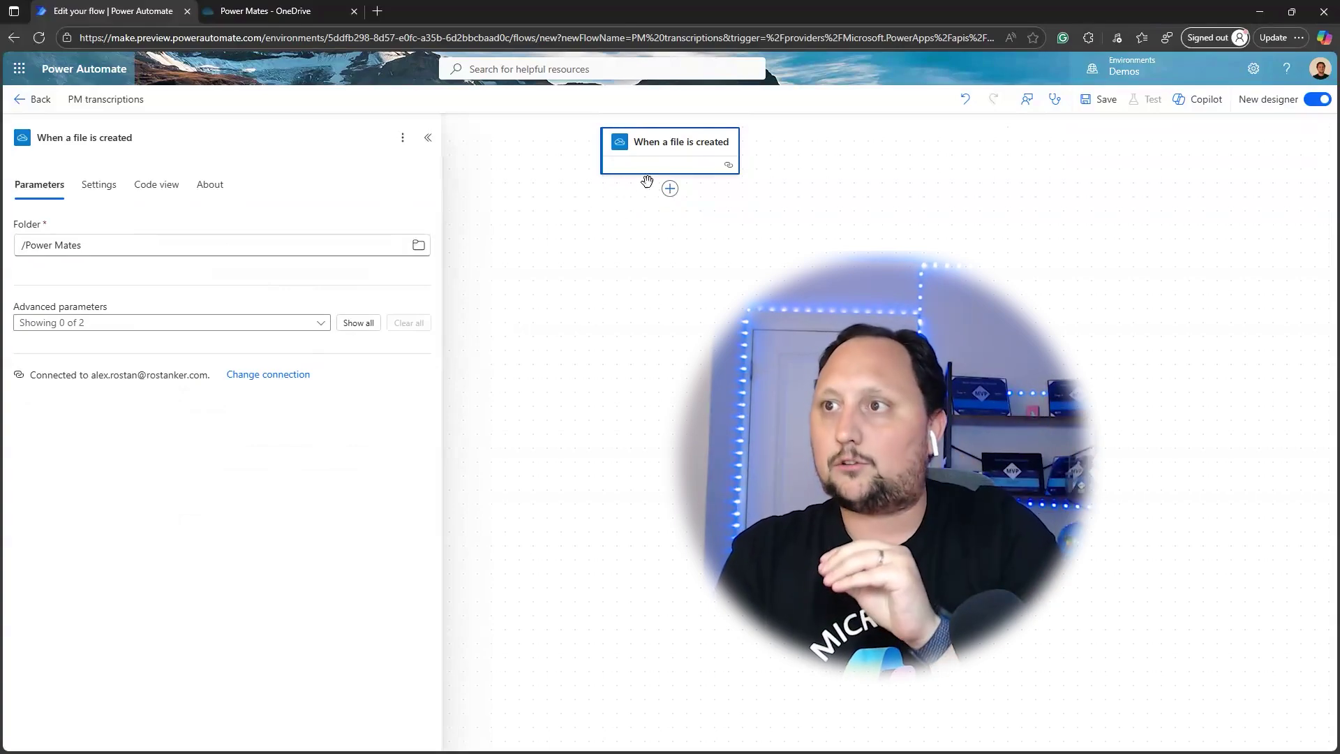
pyautogui.click(596, 239)
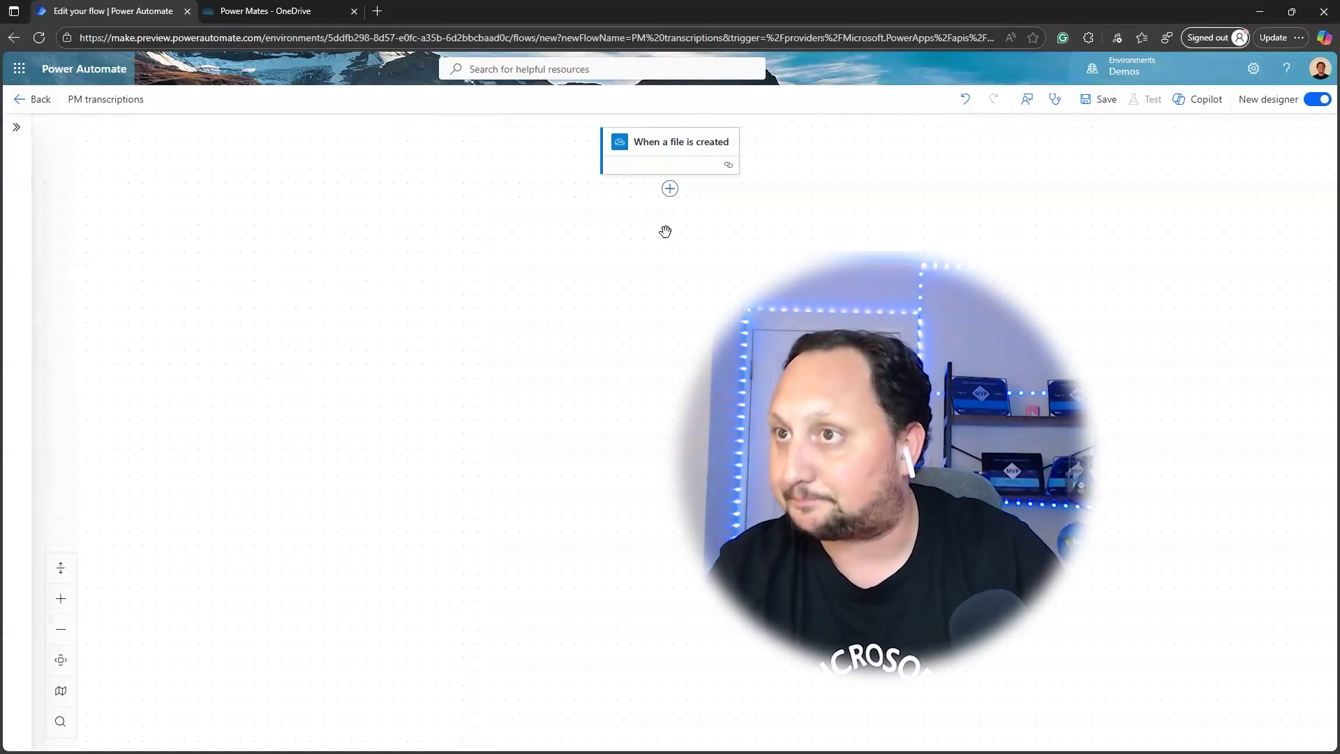
# Step: Add a "Run a prompt" action after the file trigger and start a new custom prompt for it
pyautogui.click(670, 189)
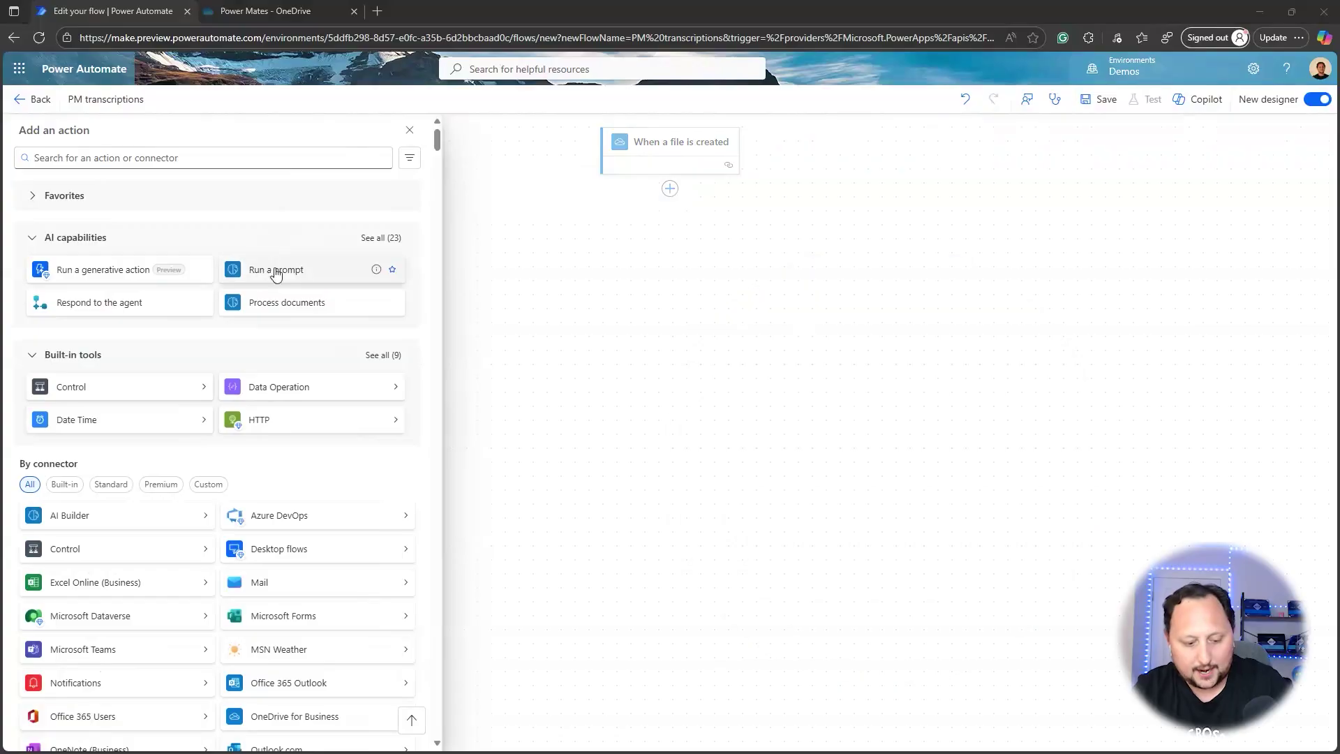
pyautogui.moveTo(212, 286); pyautogui.dragTo(269, 286)
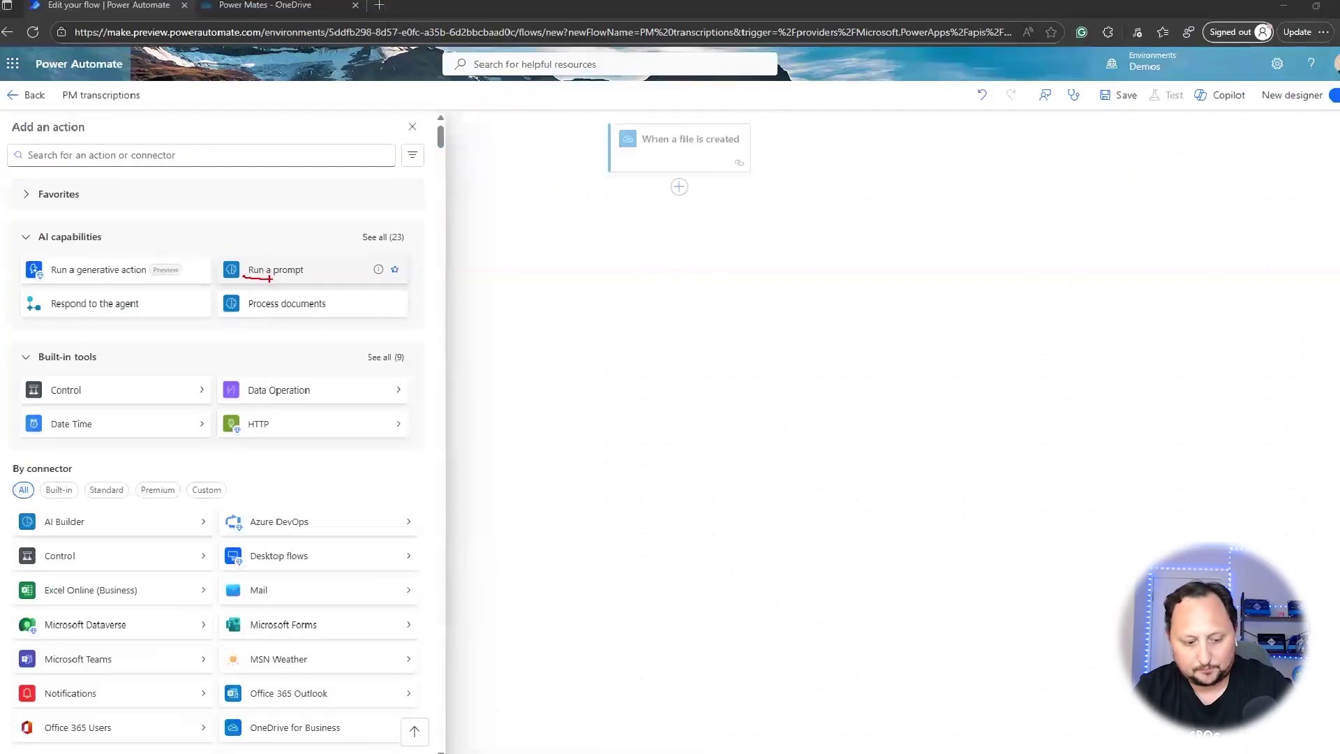
pyautogui.click(269, 278)
pyautogui.click(421, 245)
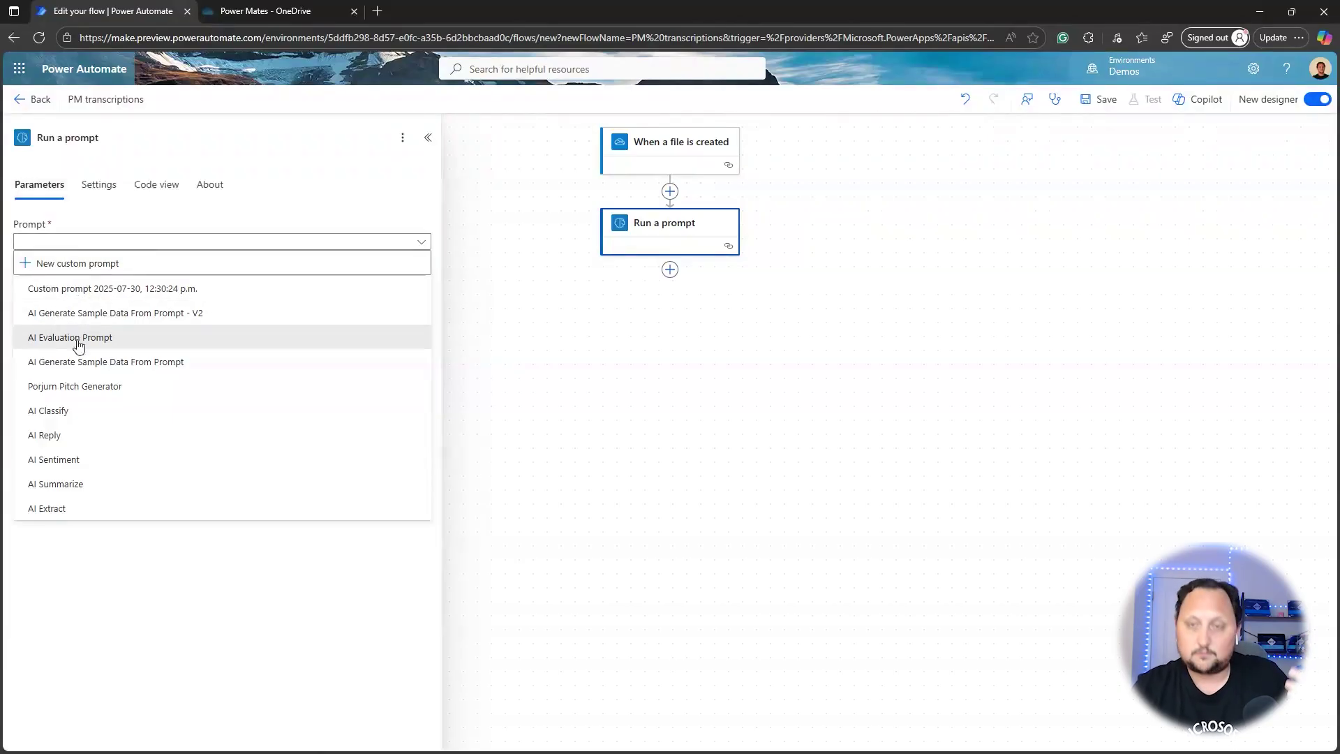
pyautogui.click(94, 270)
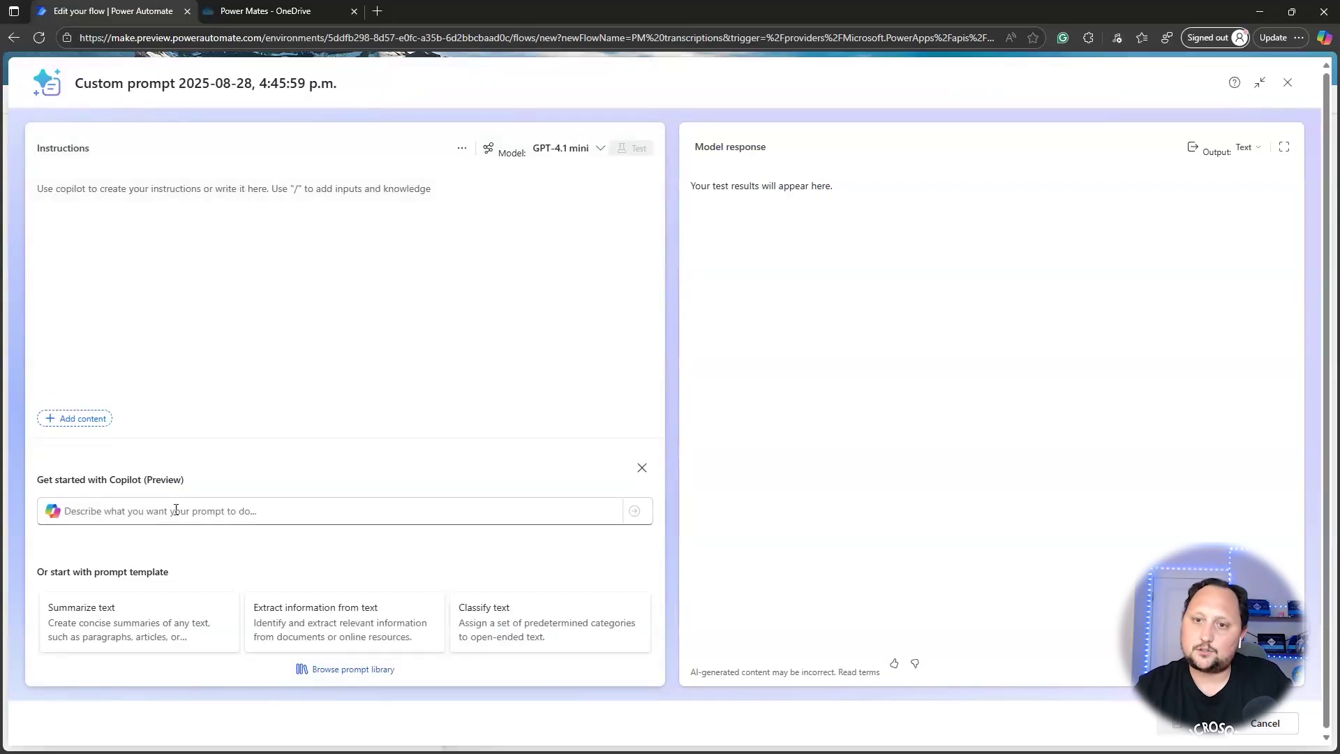
# Step: Write the prompt instructions "Extract action items and dates from the following meeting transcription:"
pyautogui.click(174, 510)
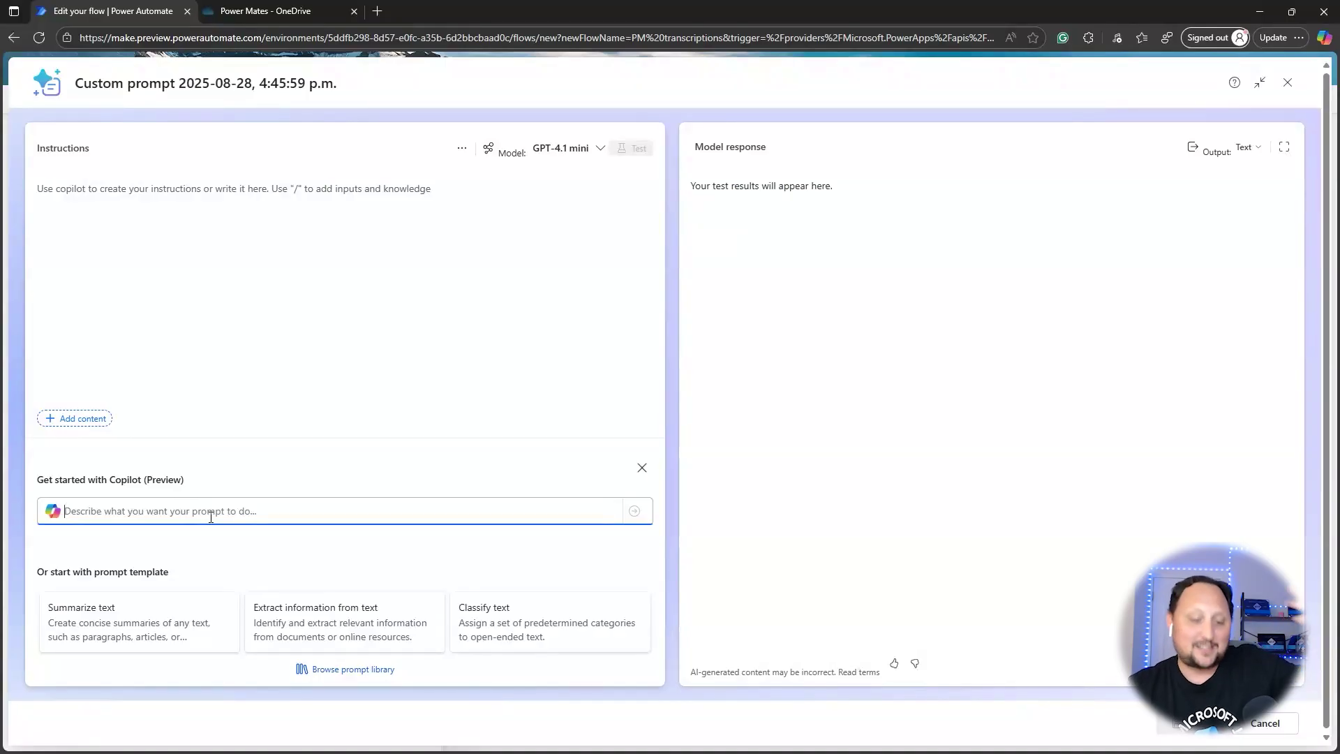
pyautogui.click(225, 195)
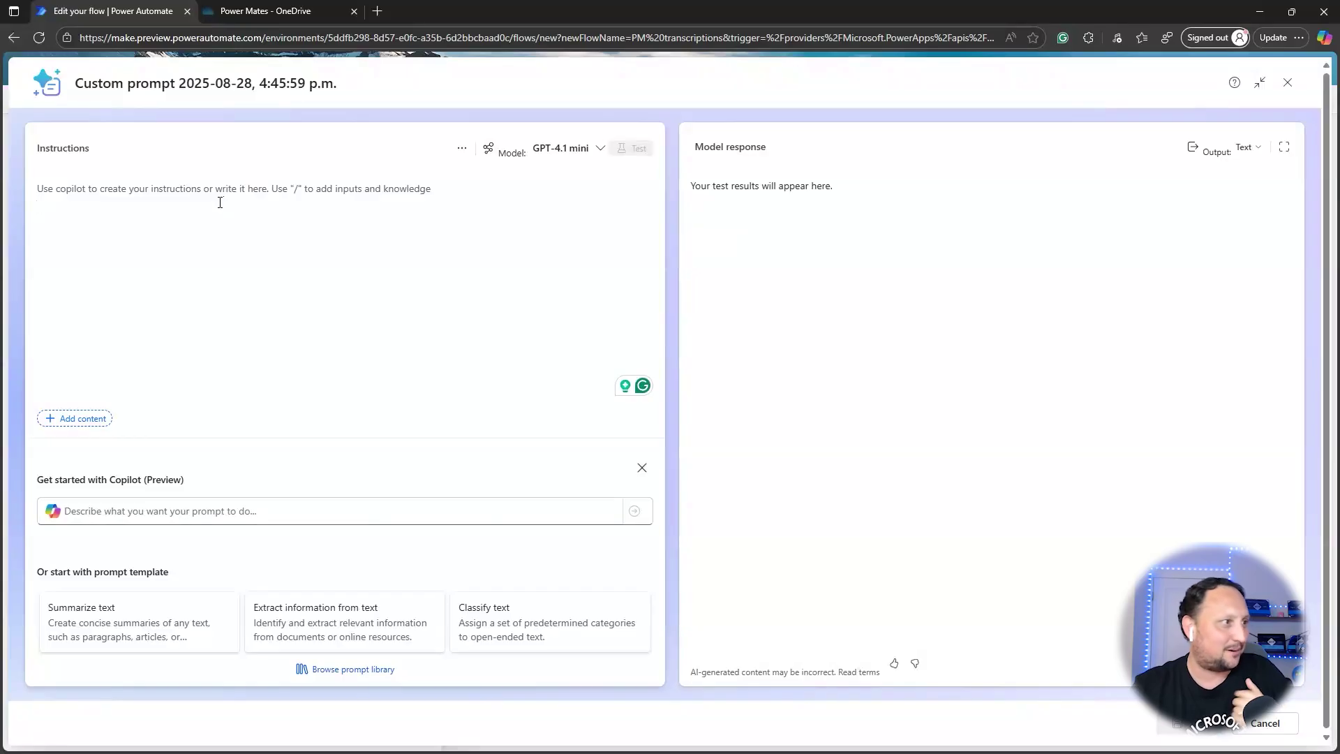
pyautogui.write('Ex')
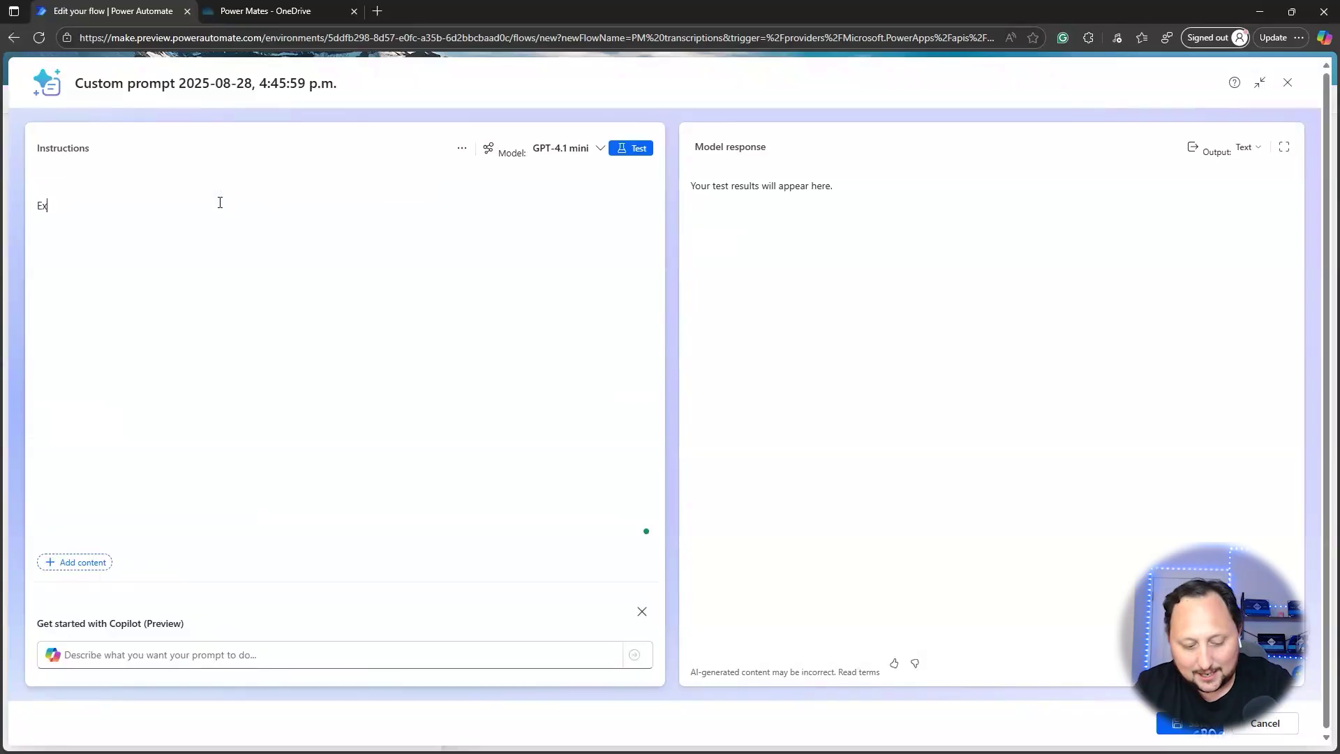
pyautogui.write('tract acti')
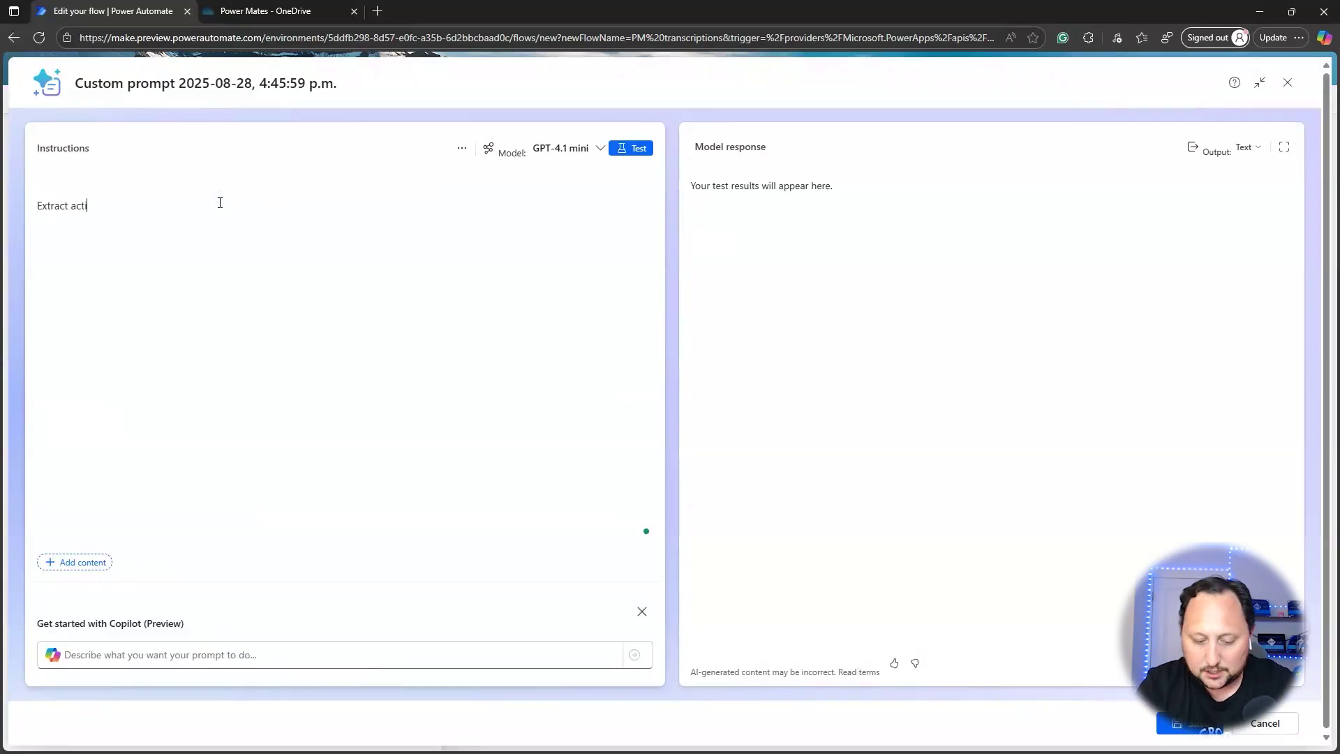
pyautogui.write('on items and dates from the fo')
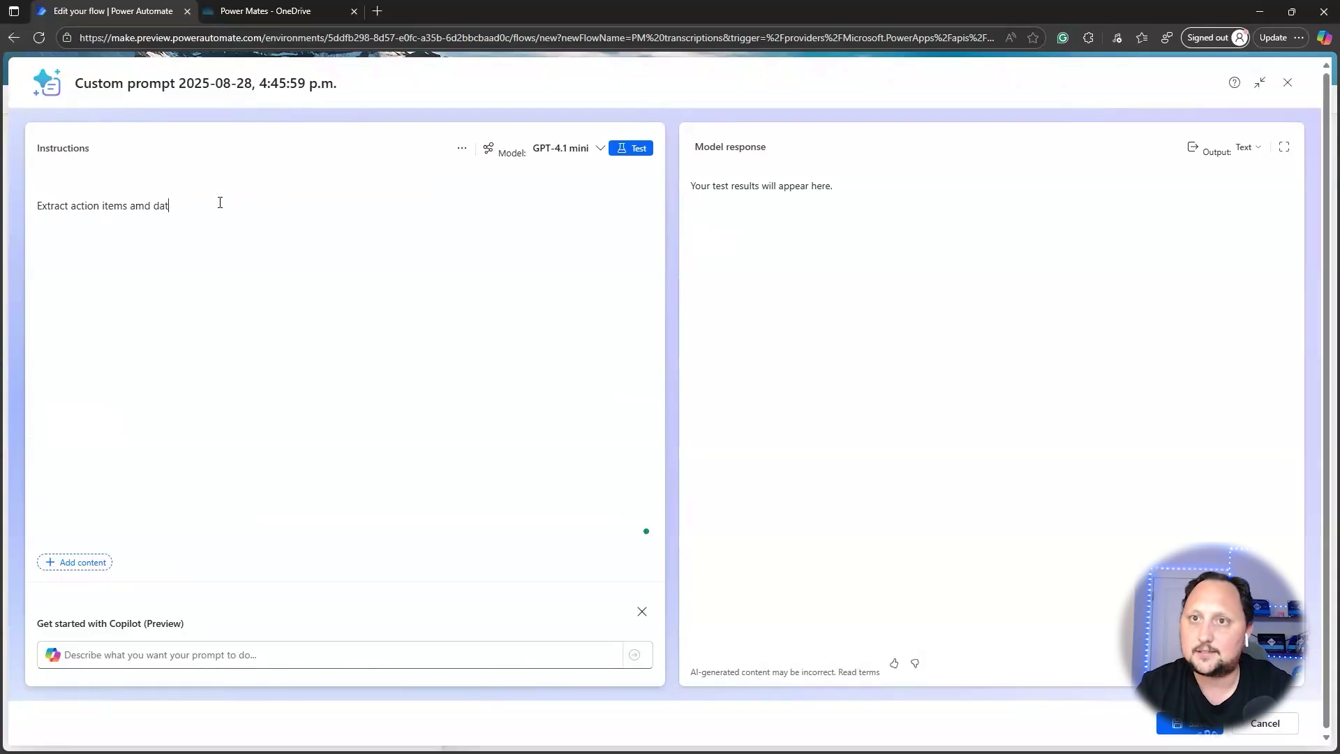
pyautogui.write('llowing meeting trasncription:')
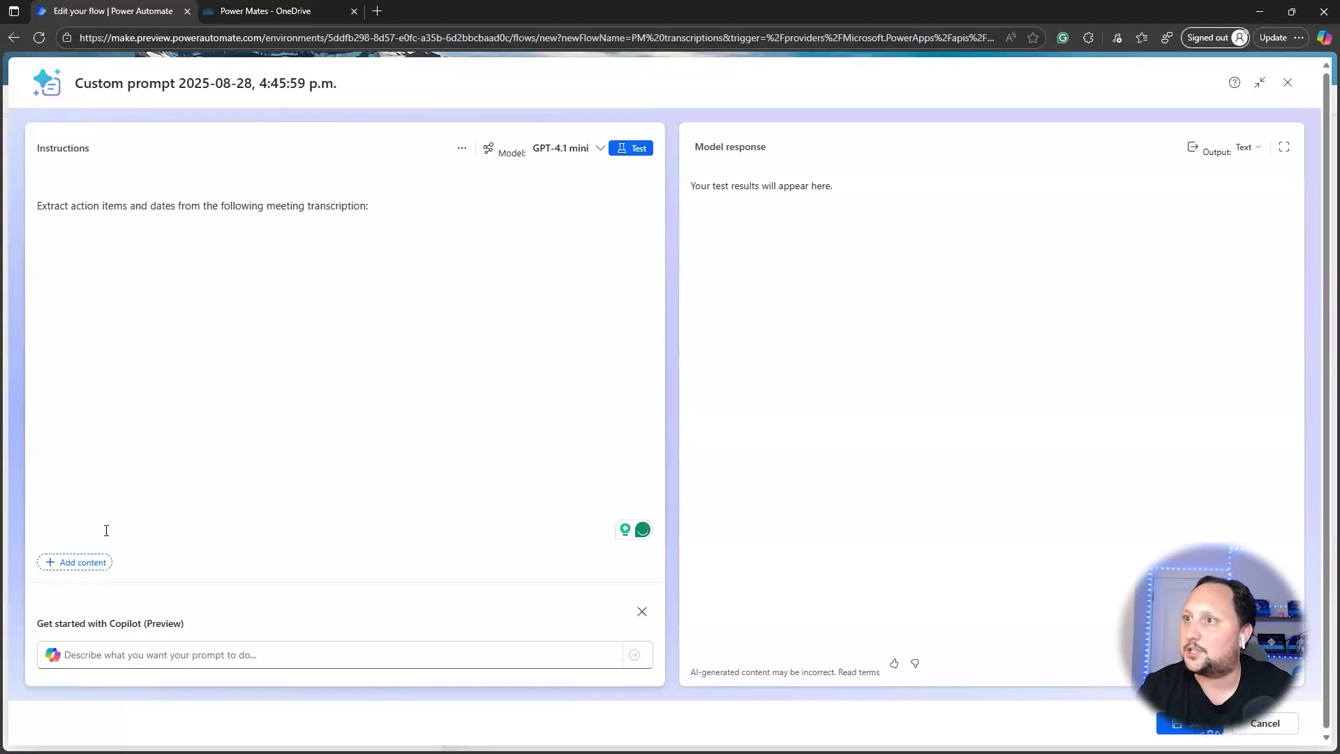
# Step: Insert a text input named "transcript" at the end of the instructions and save the custom prompt
pyautogui.click(81, 562)
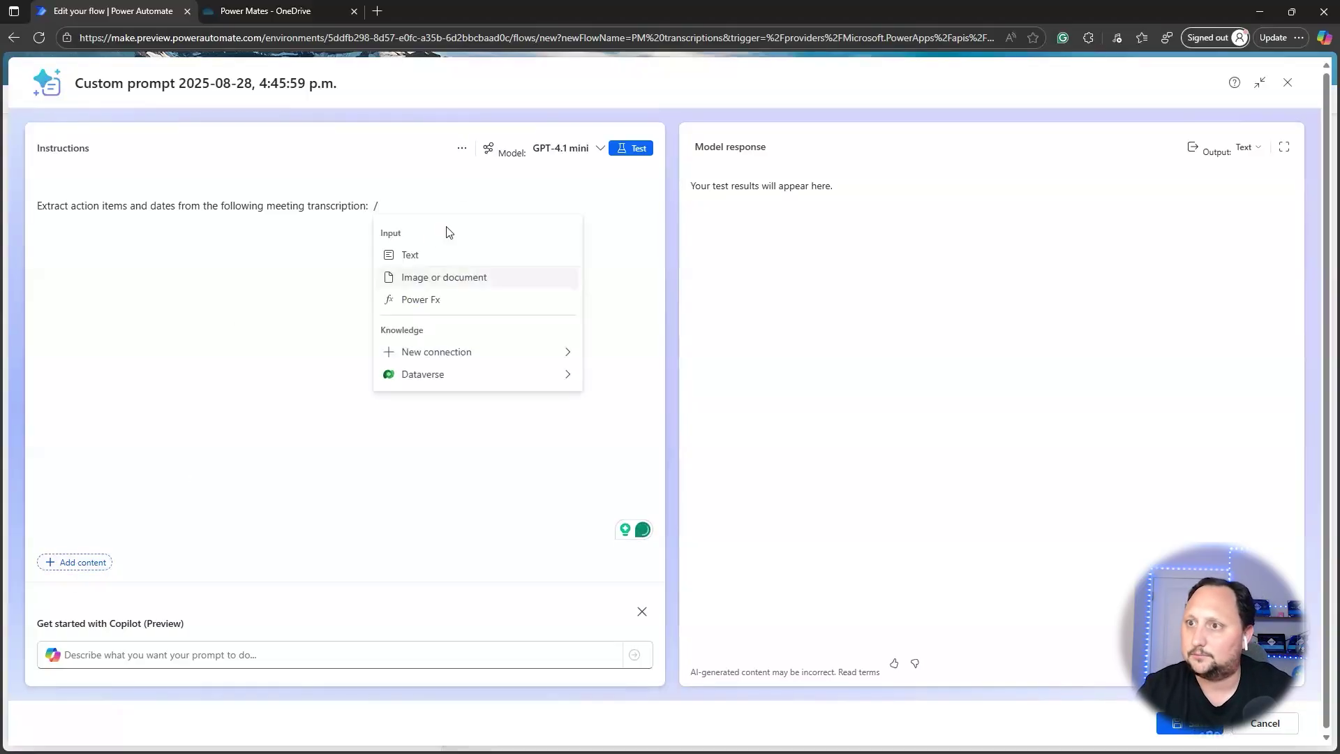
pyautogui.click(412, 262)
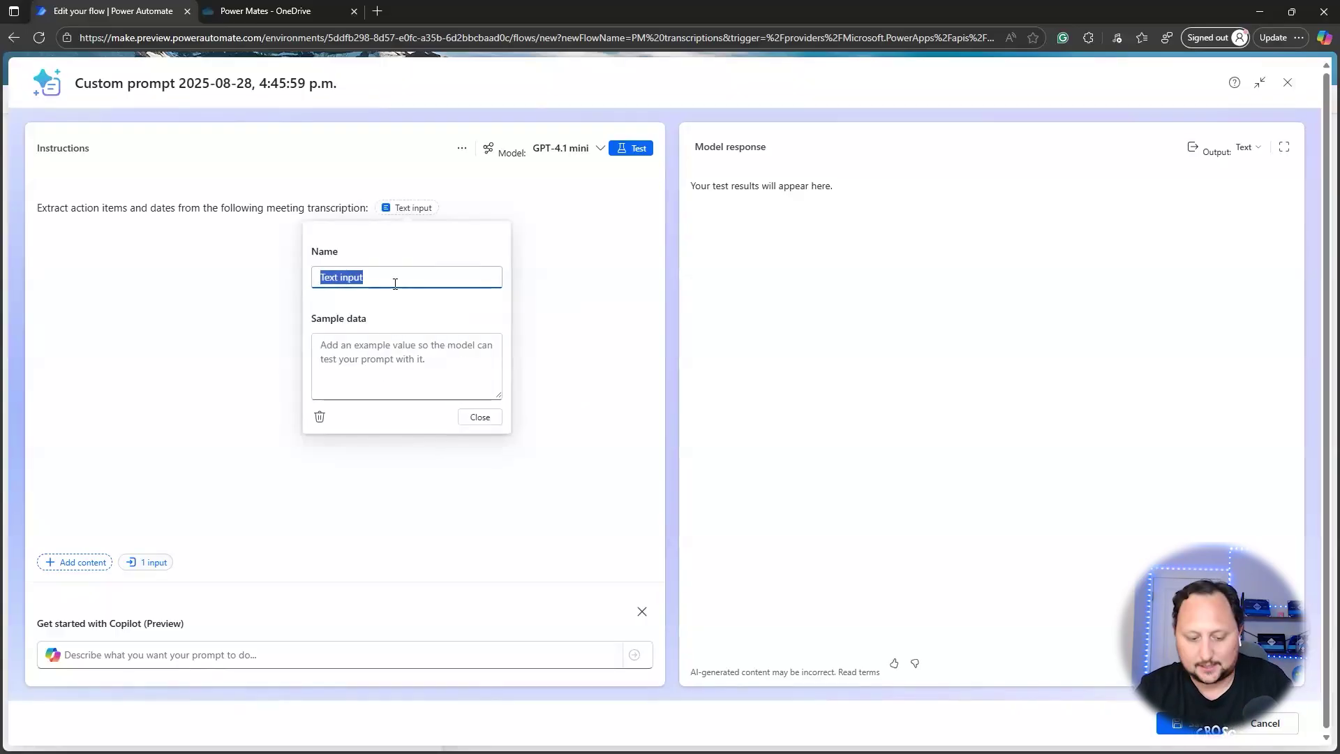
pyautogui.write('transcr')
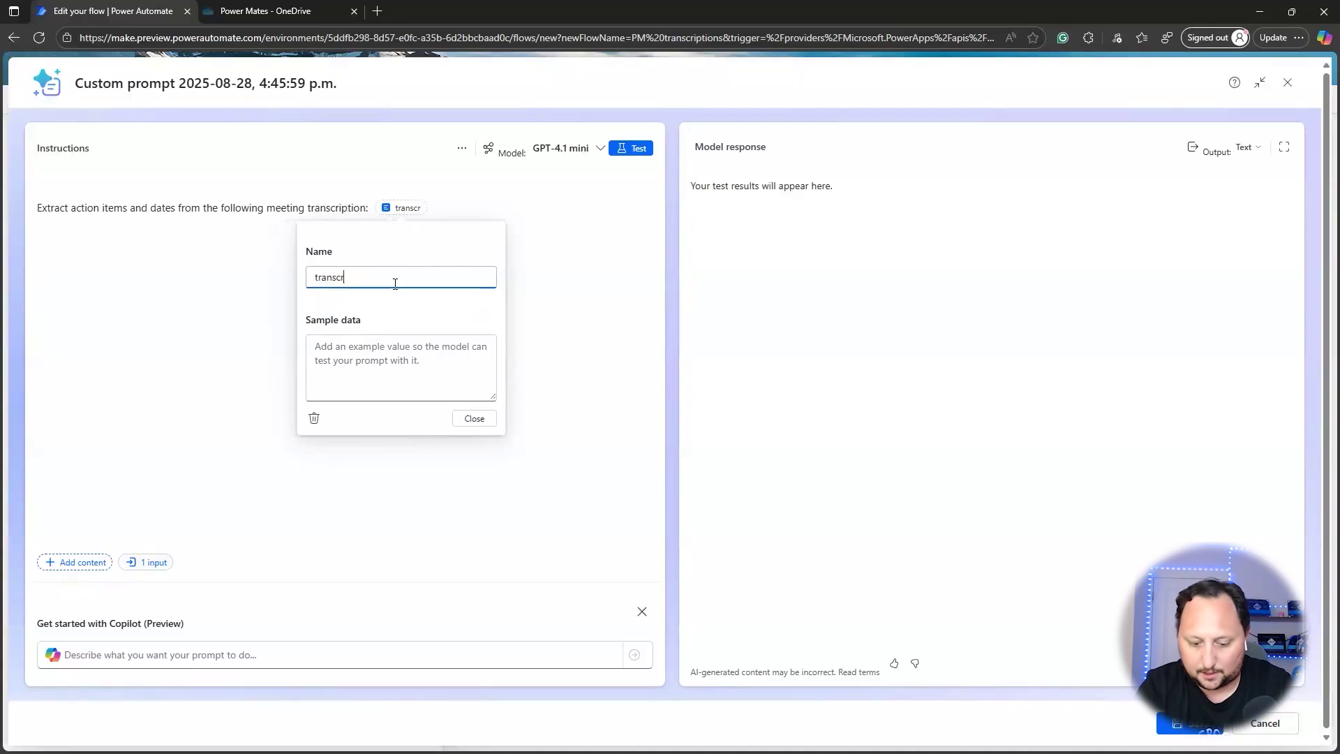
pyautogui.write('ipt')
pyautogui.click(475, 418)
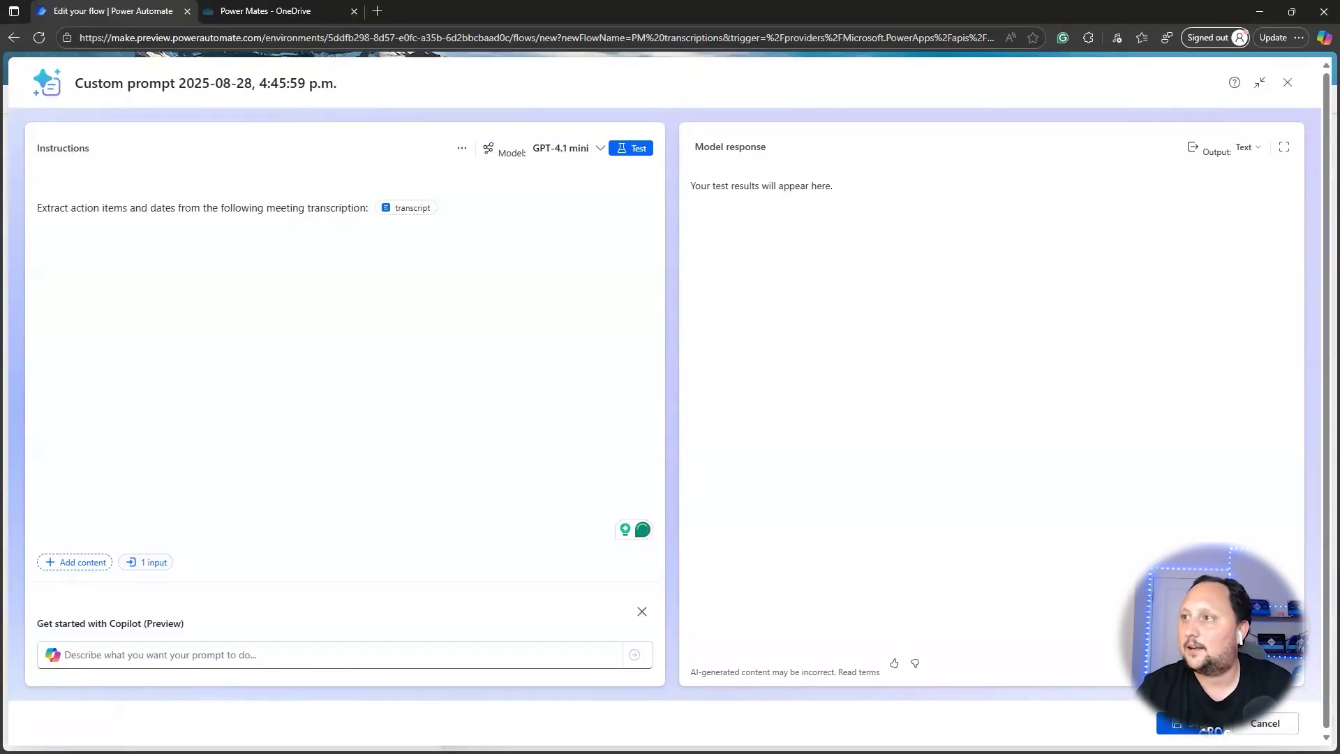
pyautogui.click(1175, 726)
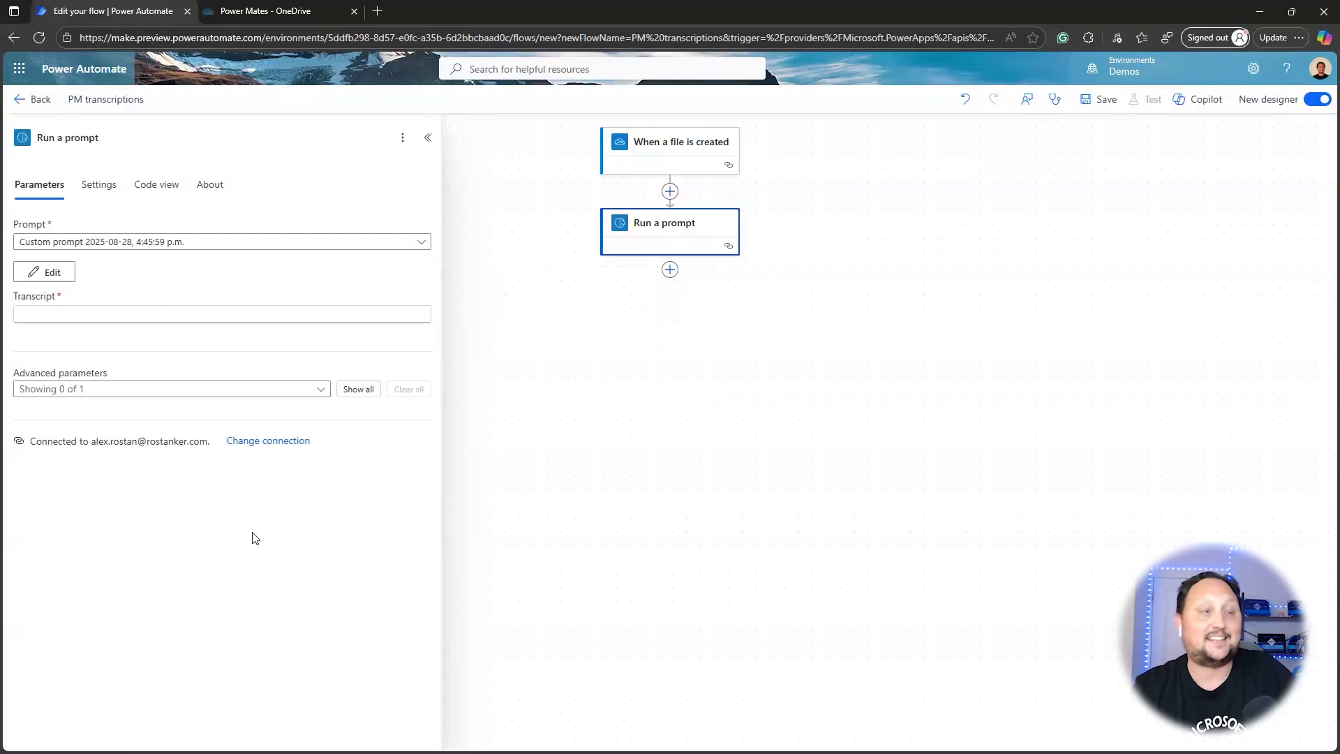
# Step: Set the prompt action's Transcript input to the trigger's "File content" dynamic value
pyautogui.click(172, 313)
pyautogui.click(170, 290)
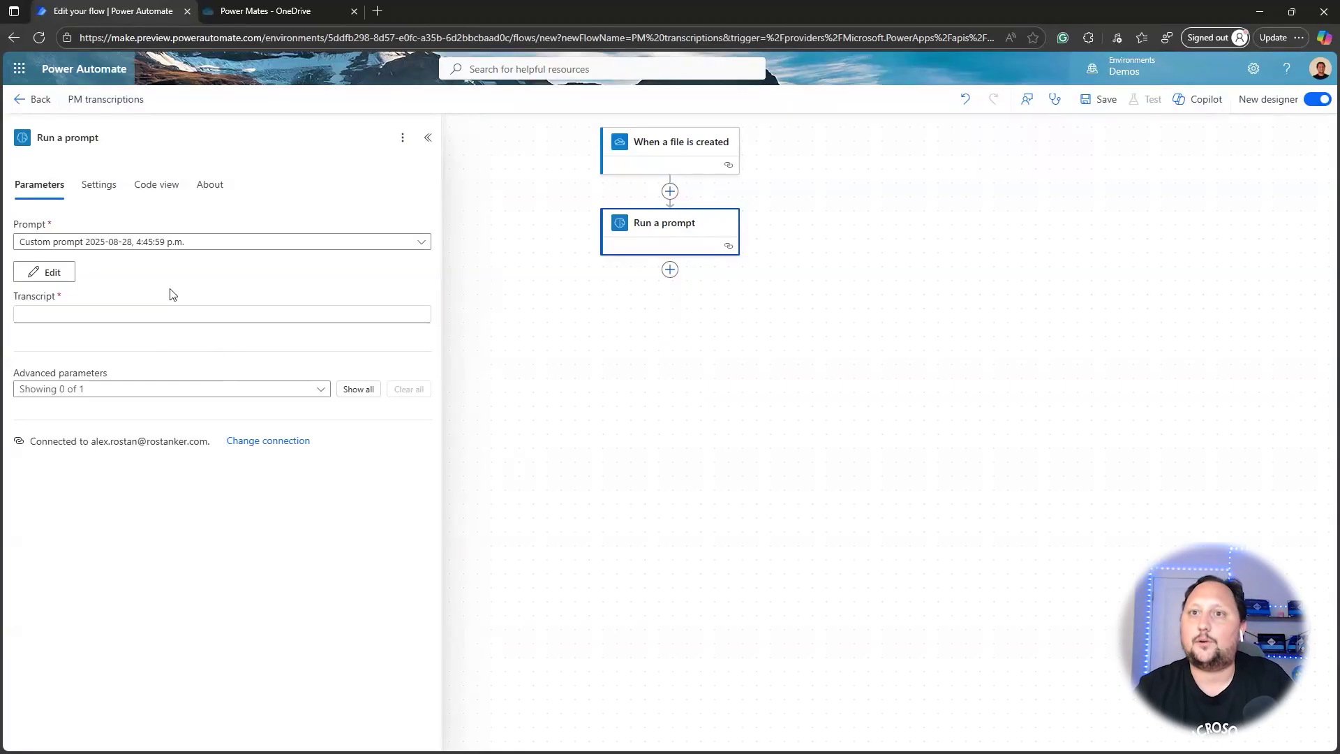
pyautogui.click(119, 318)
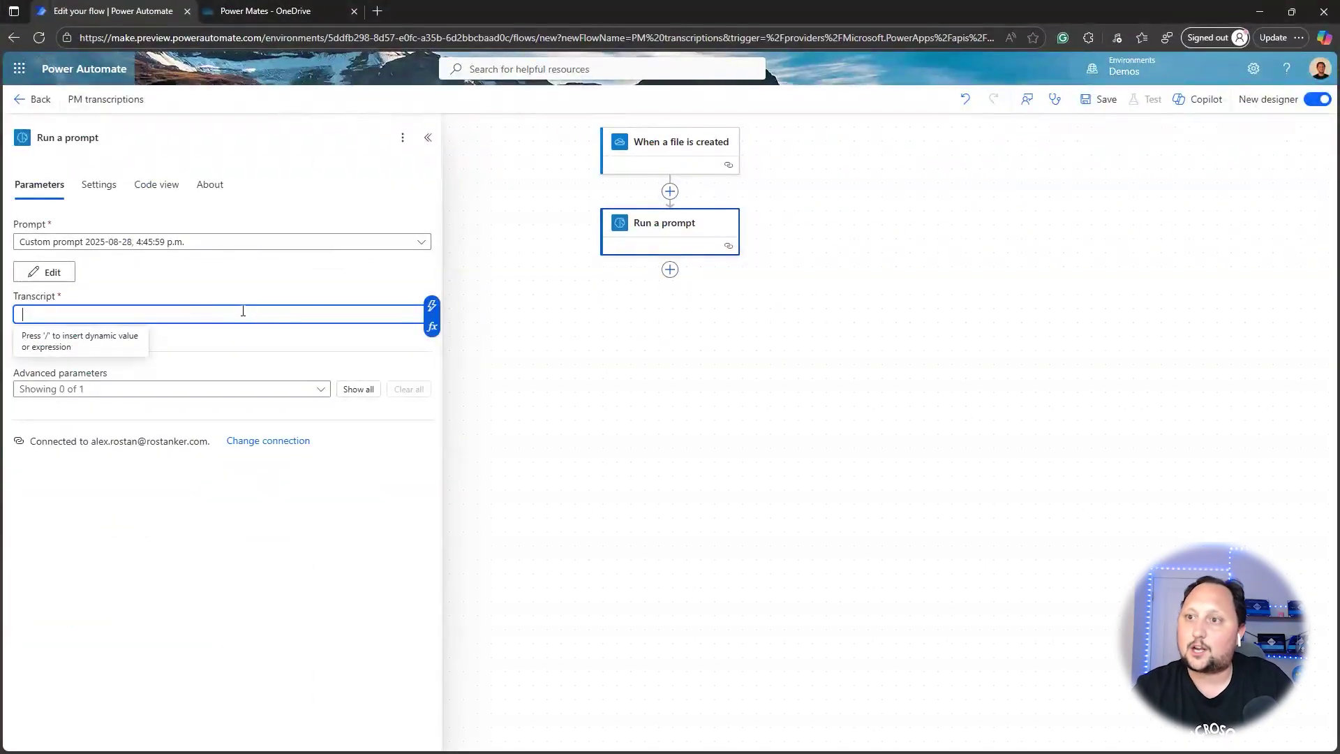
pyautogui.click(432, 309)
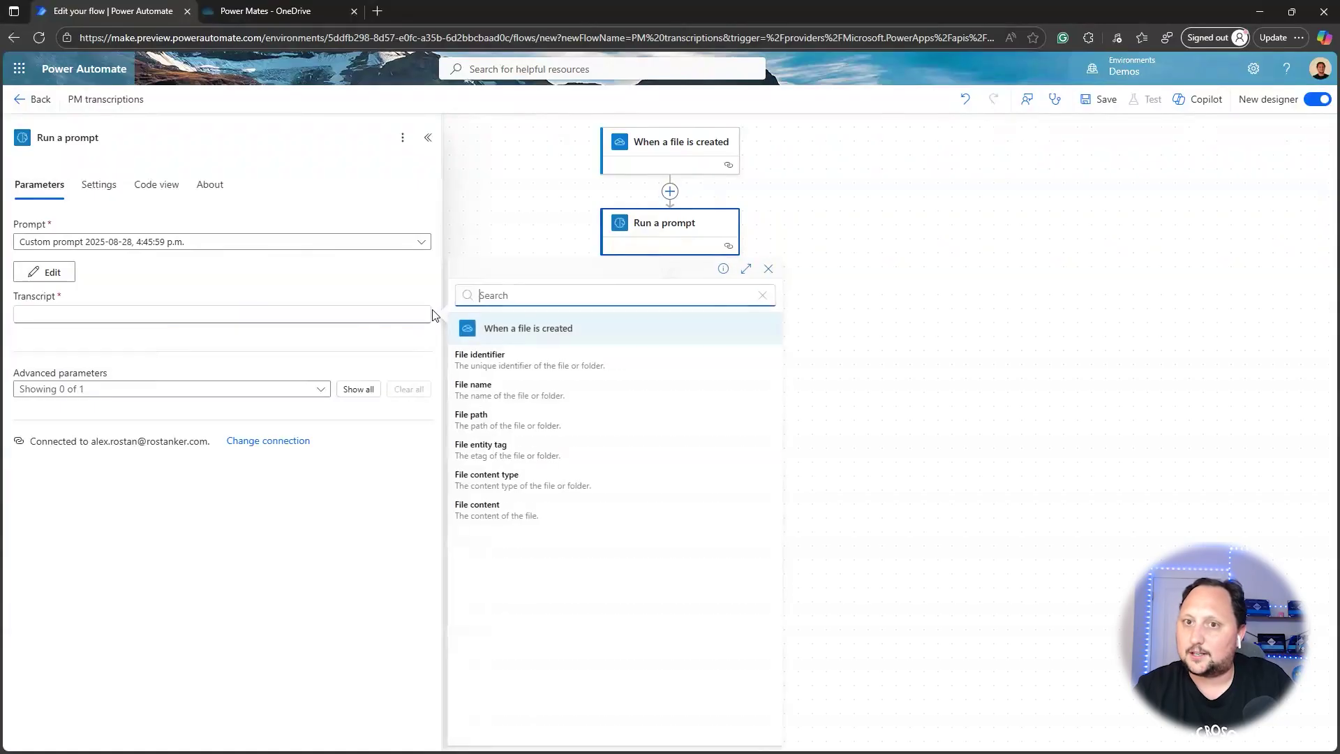
pyautogui.click(479, 511)
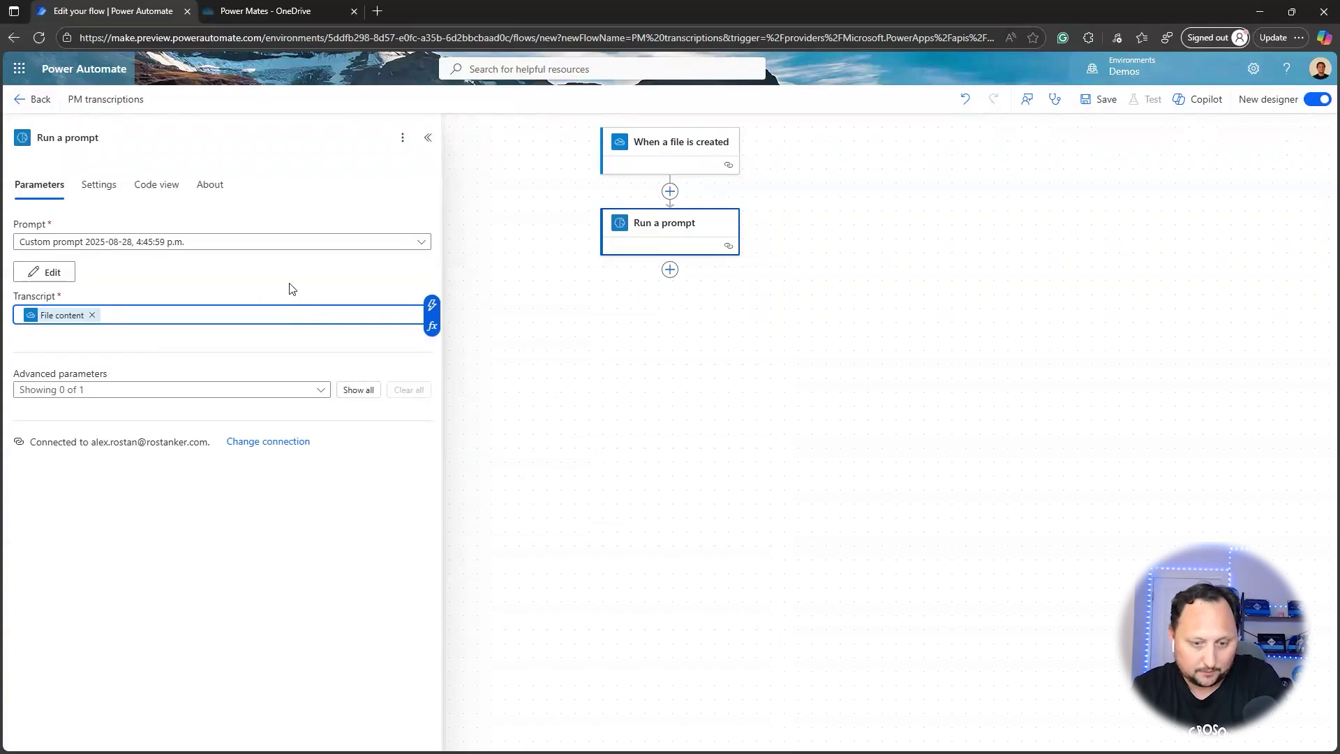
# Step: Add a Data Operation "Compose" action after the "Run a prompt" action
pyautogui.click(670, 274)
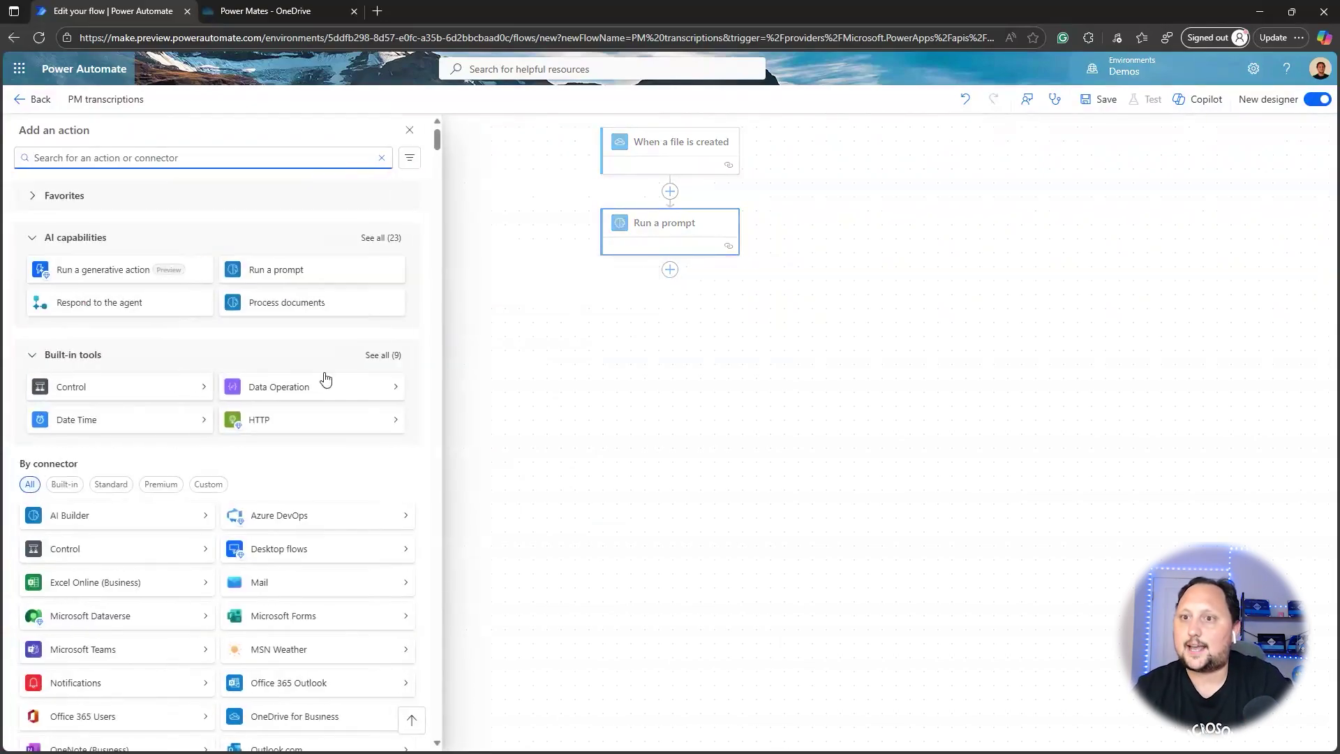
pyautogui.click(272, 389)
pyautogui.click(114, 199)
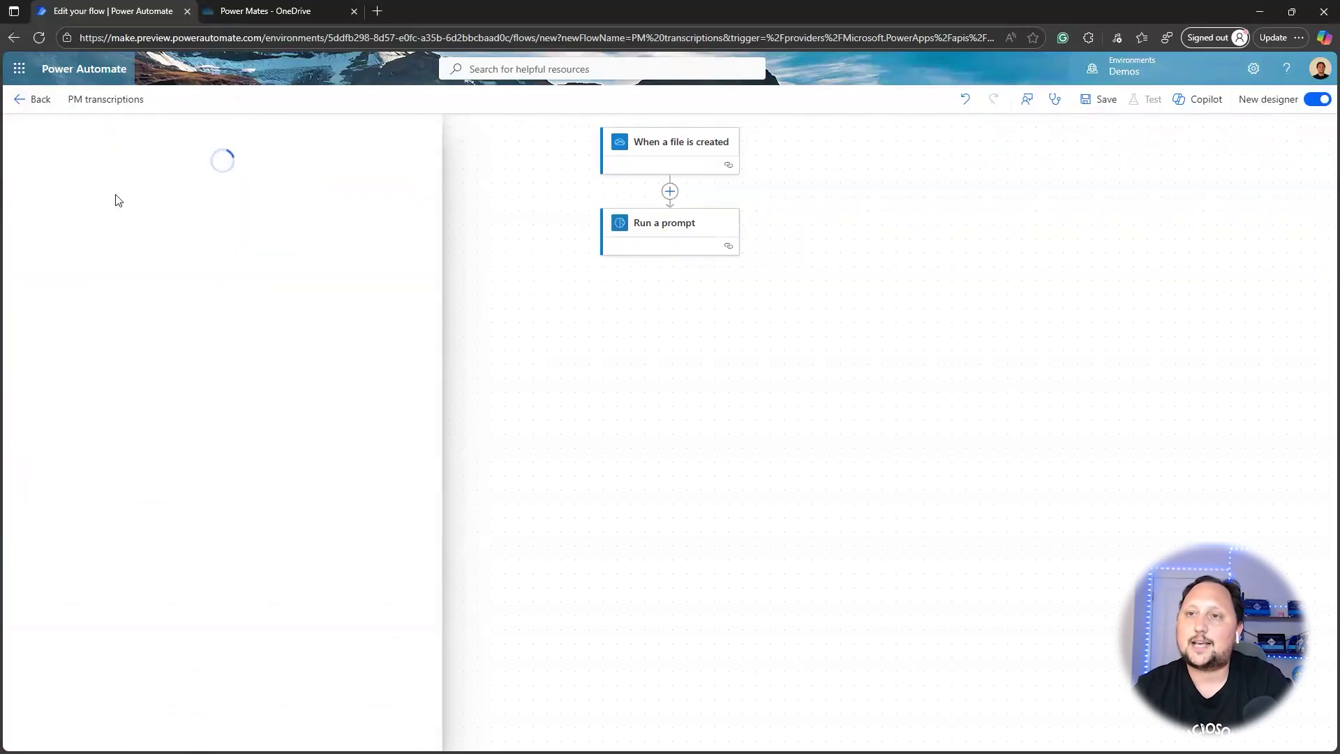
# Step: Set the Compose action's Inputs to the "Text" output of "Run a prompt" and save the flow
pyautogui.click(257, 243)
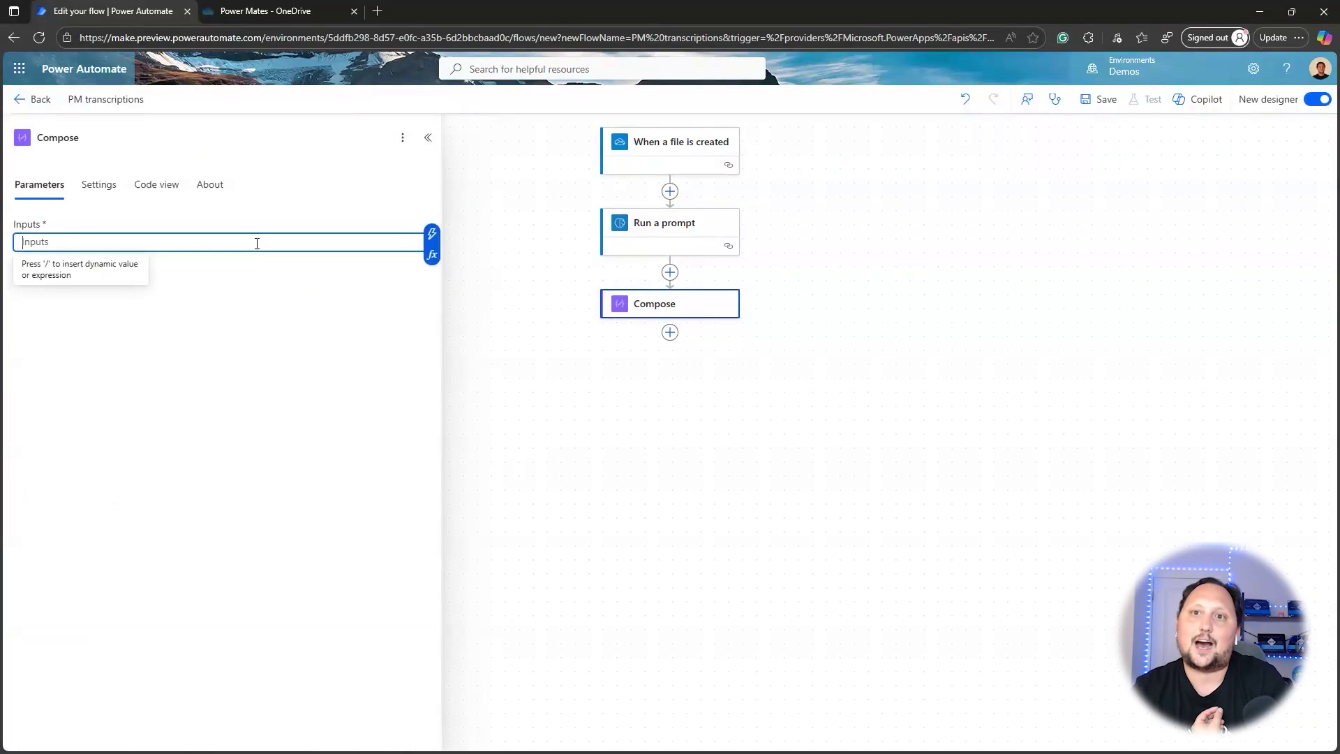
pyautogui.write('/')
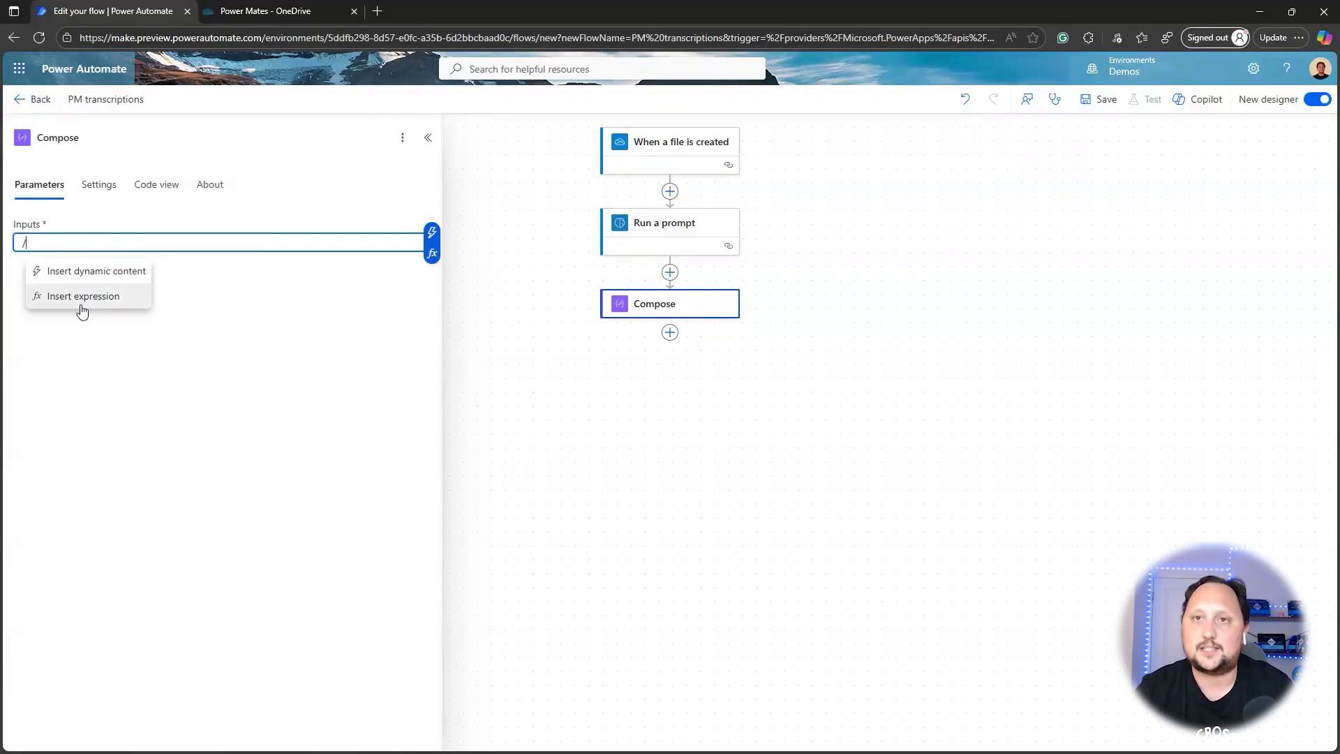
pyautogui.click(96, 274)
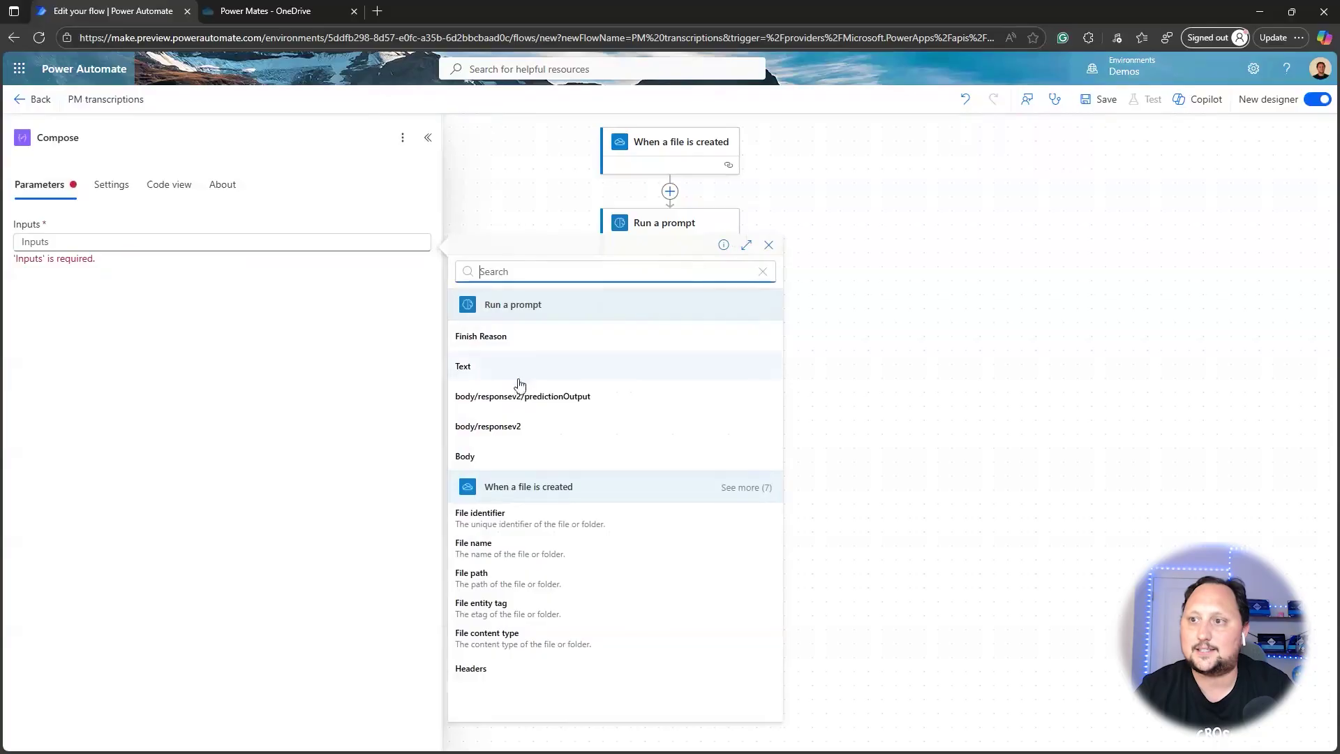
pyautogui.click(487, 370)
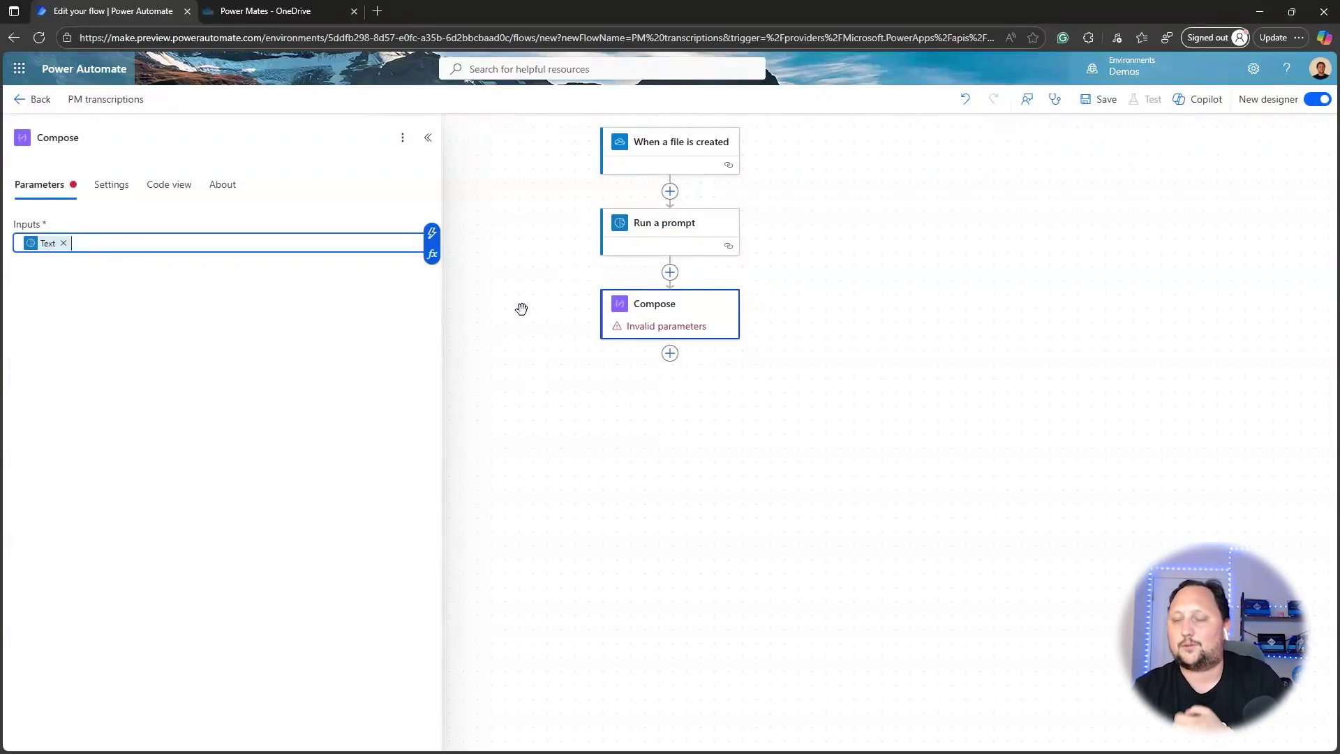
pyautogui.click(326, 365)
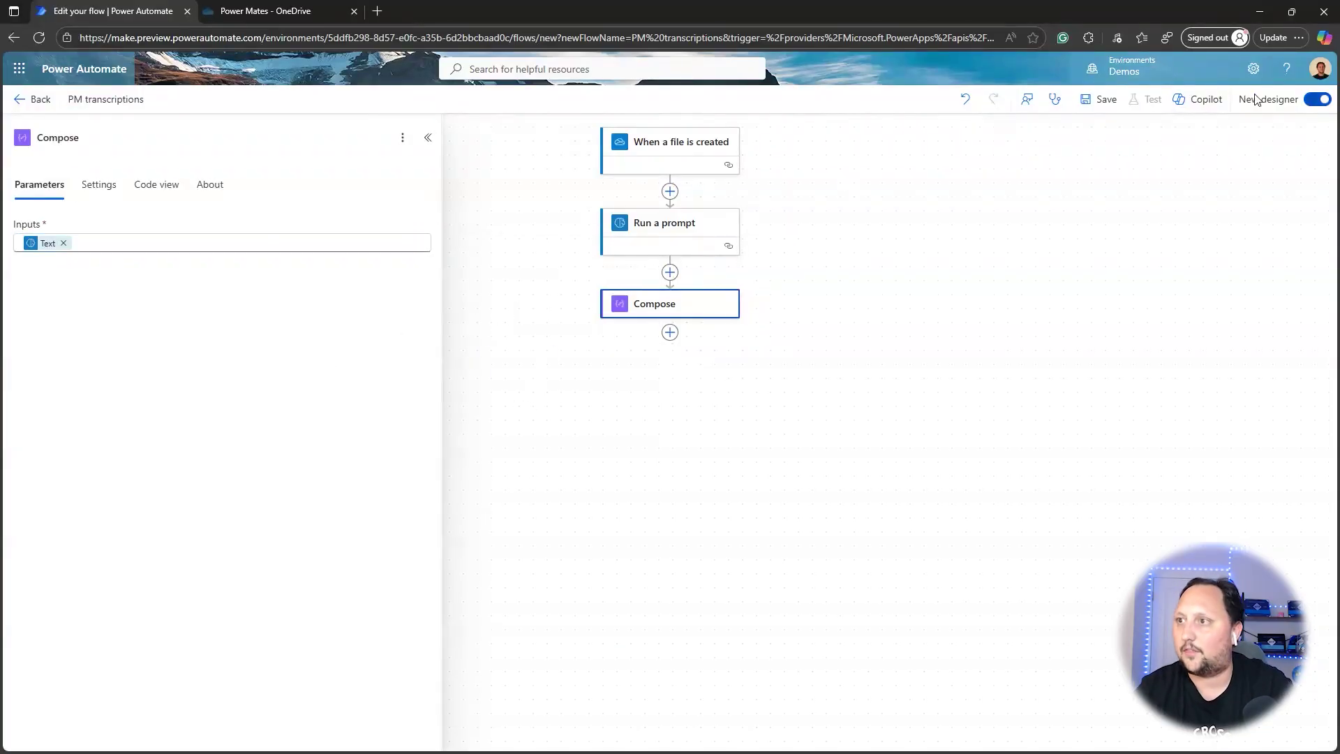
pyautogui.click(1087, 99)
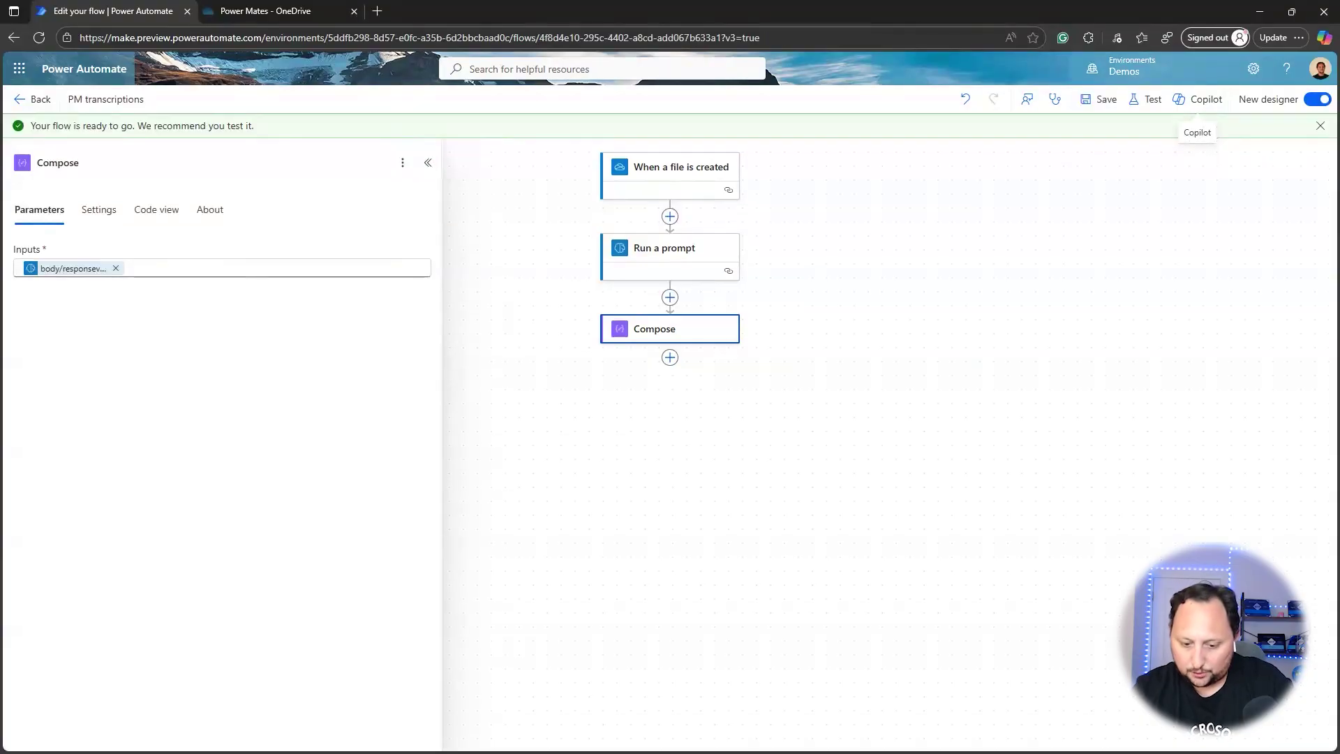
# Step: Switch to the text editor, read through the meeting transcript to its closing summary, and bring up the Power Mates folder in OneDrive
pyautogui.hotkey('alt', 'Tab')
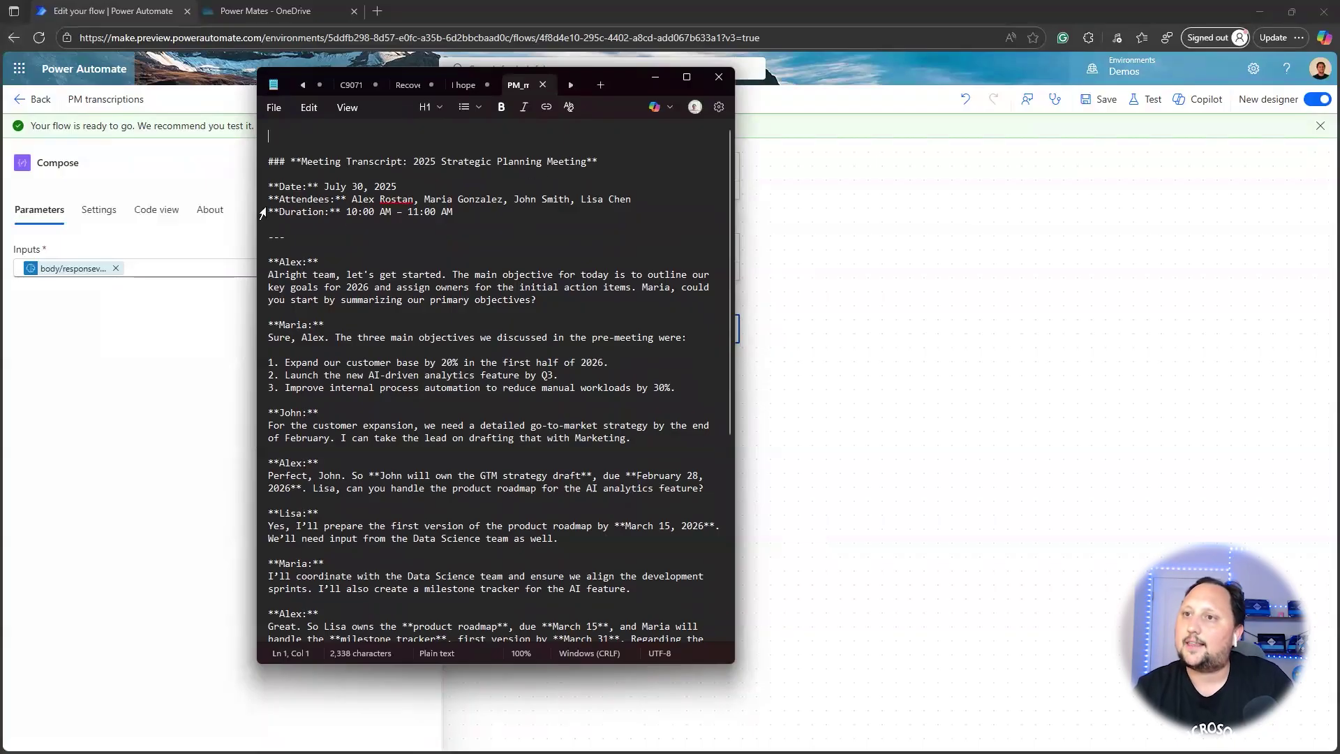
pyautogui.scroll(-7, 372, 223)
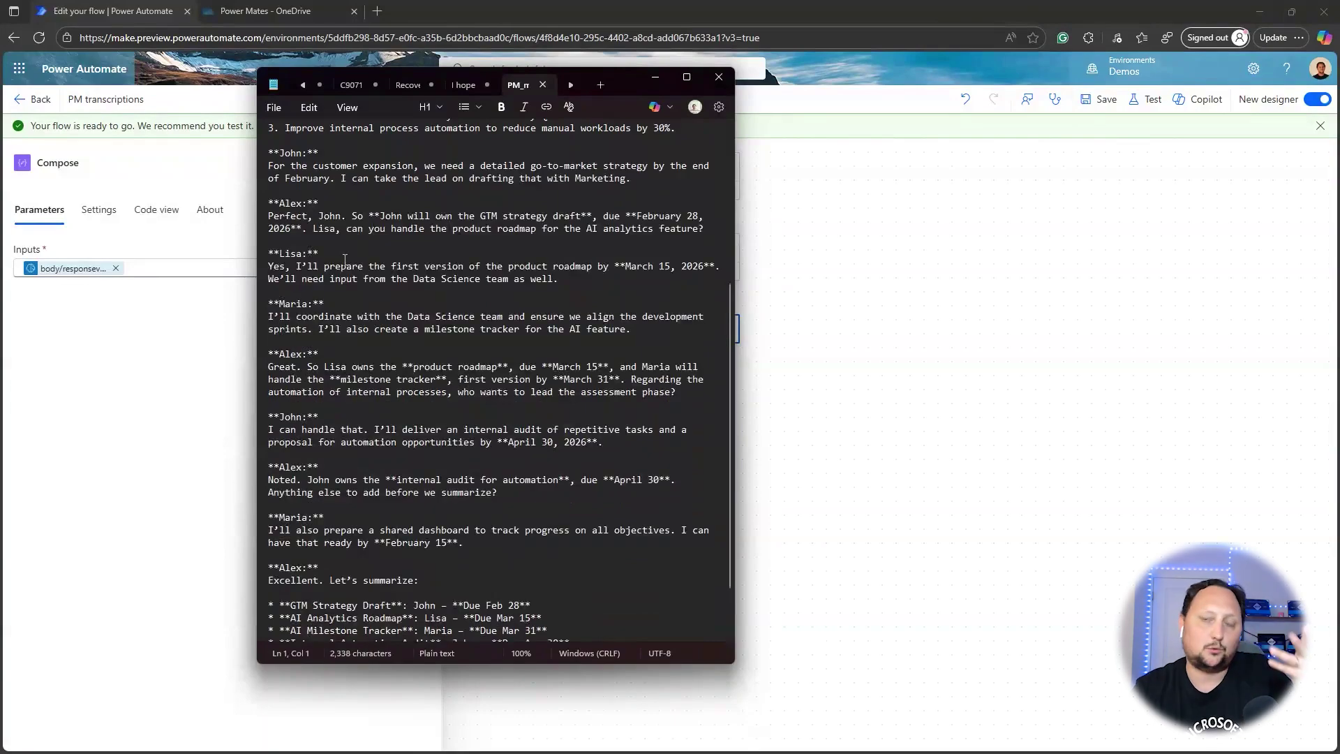
pyautogui.scroll(-2, 332, 316)
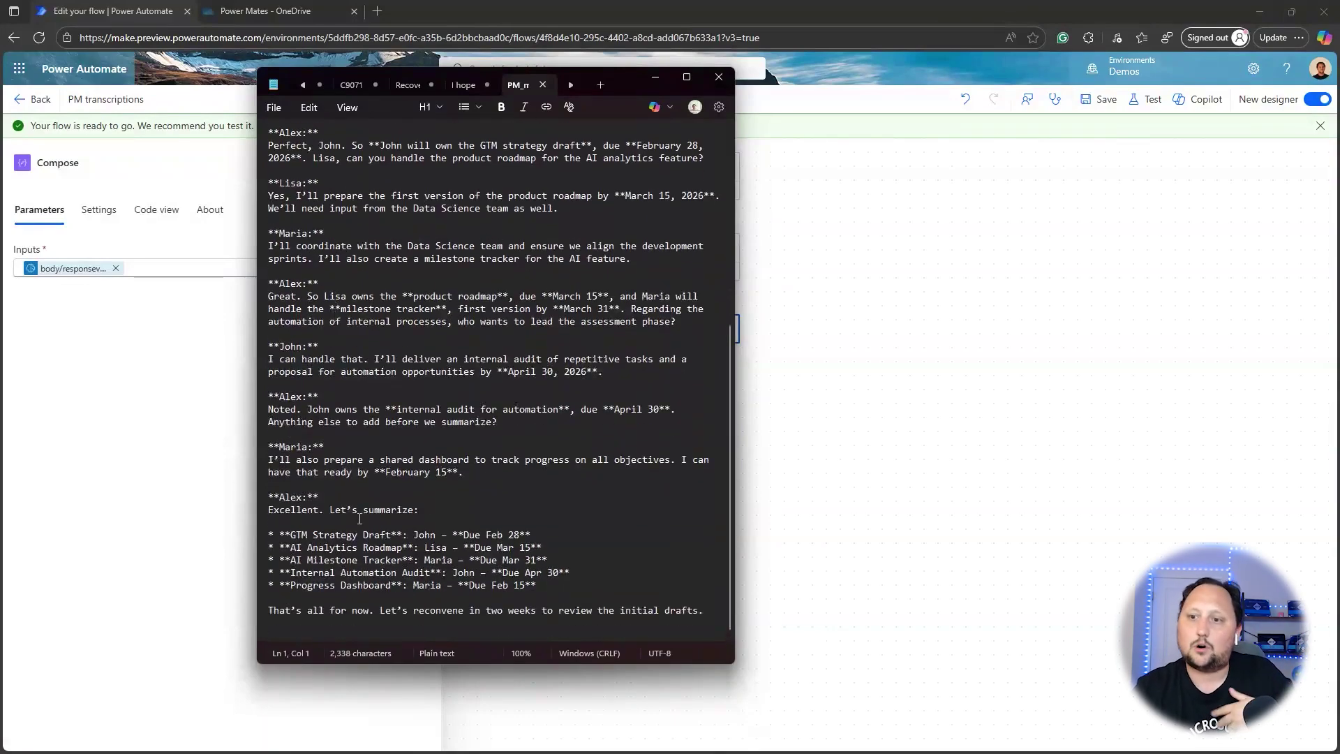
pyautogui.scroll(9, 360, 518)
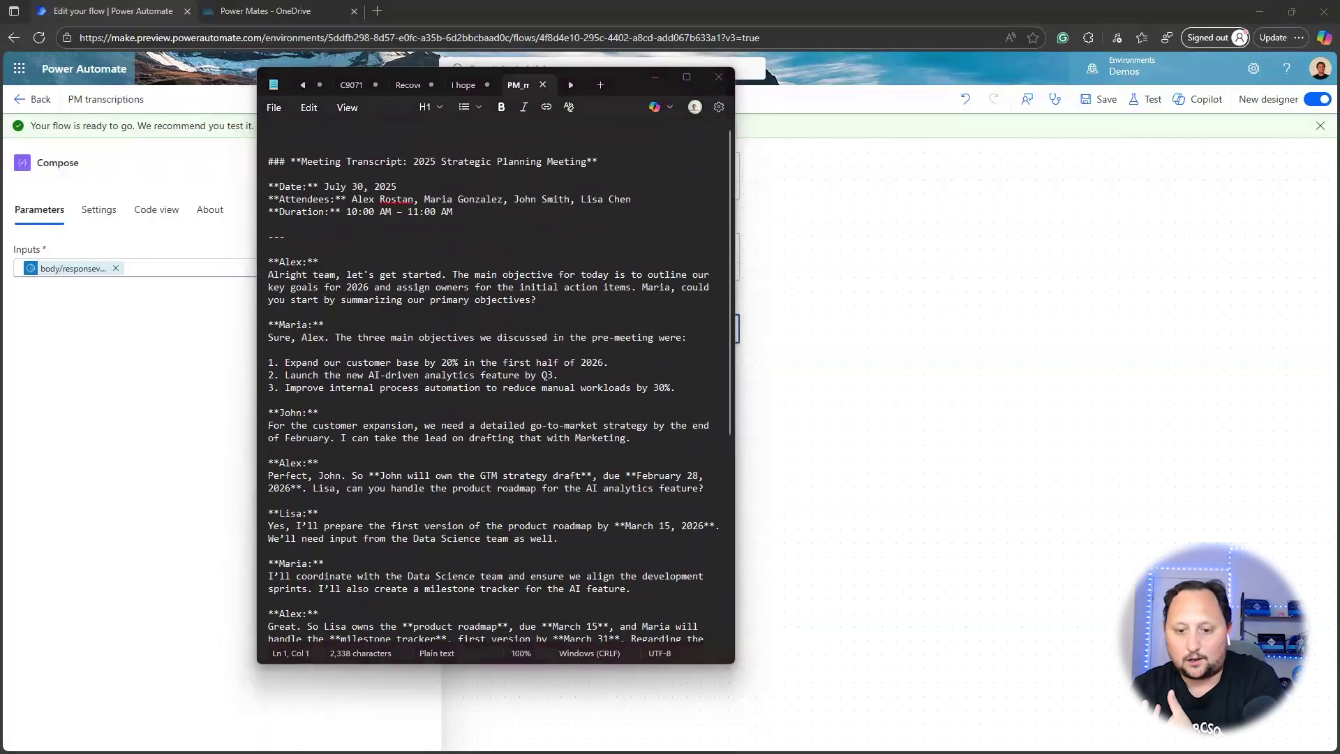
pyautogui.click(266, 11)
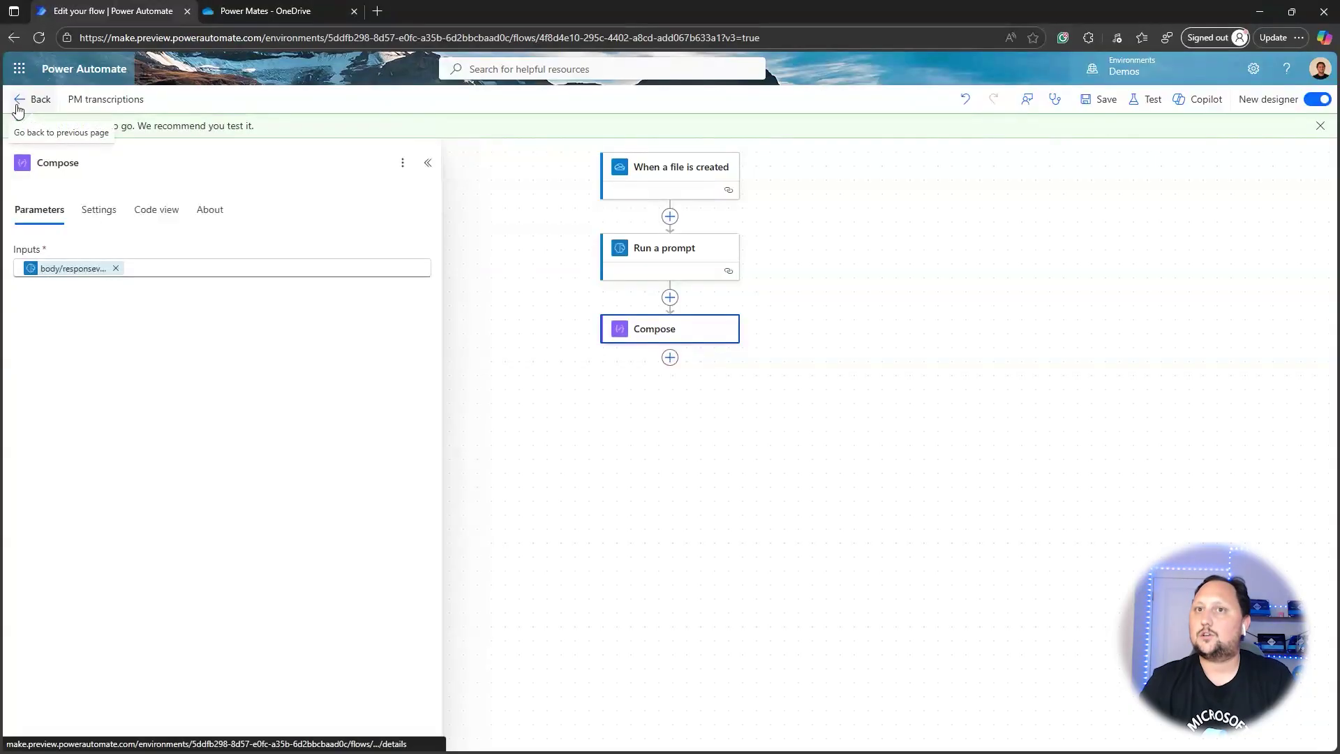
# Step: Return to the details page of the PM transcriptions flow, refresh its run history and open the newest run
pyautogui.click(17, 105)
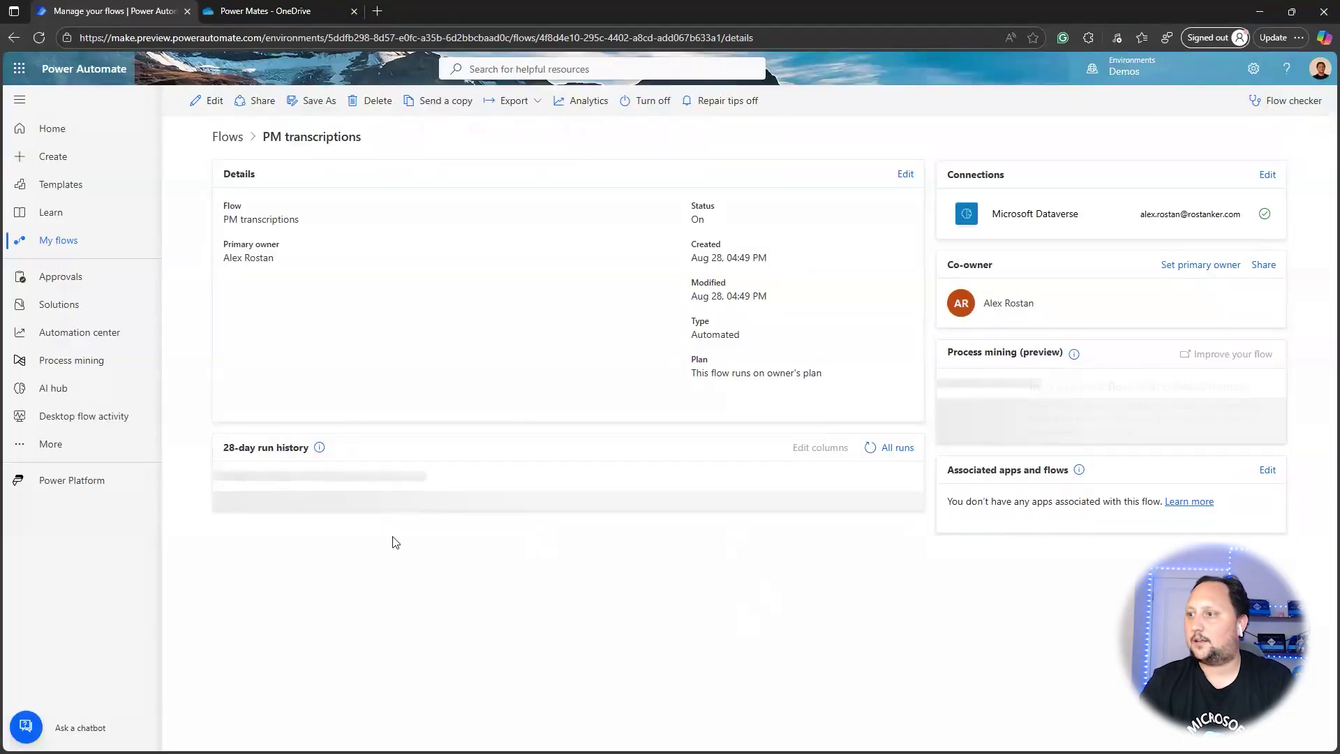
pyautogui.click(869, 448)
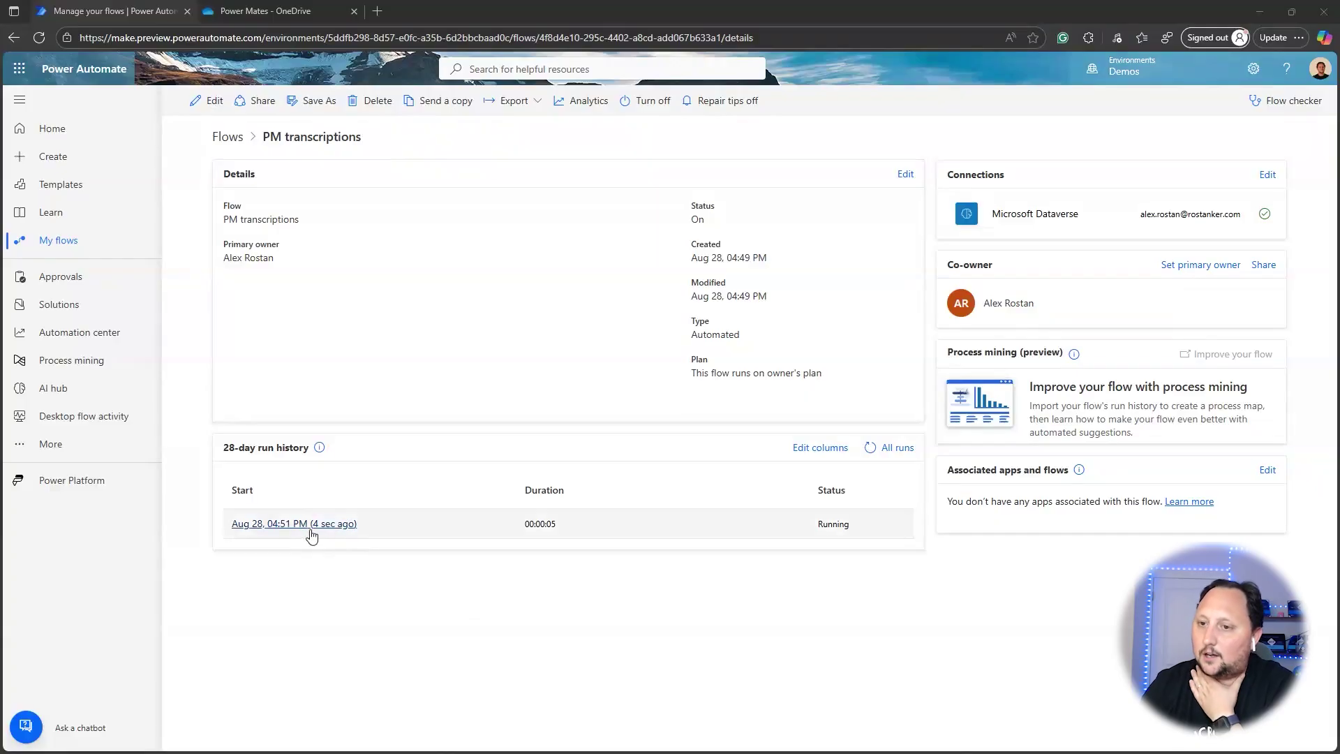
pyautogui.click(312, 528)
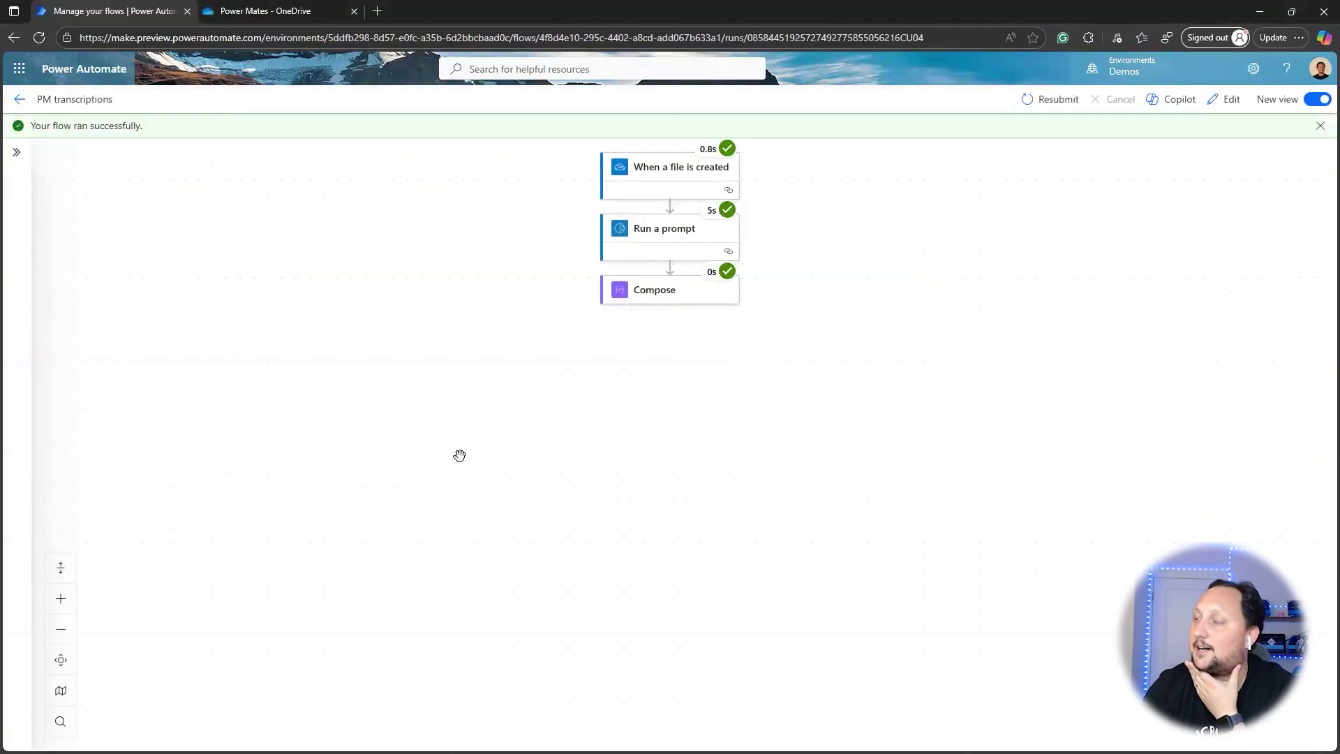
# Step: Inspect the run results of the file trigger, the prompt and the Compose action, including Compose's raw inputs
pyautogui.click(670, 183)
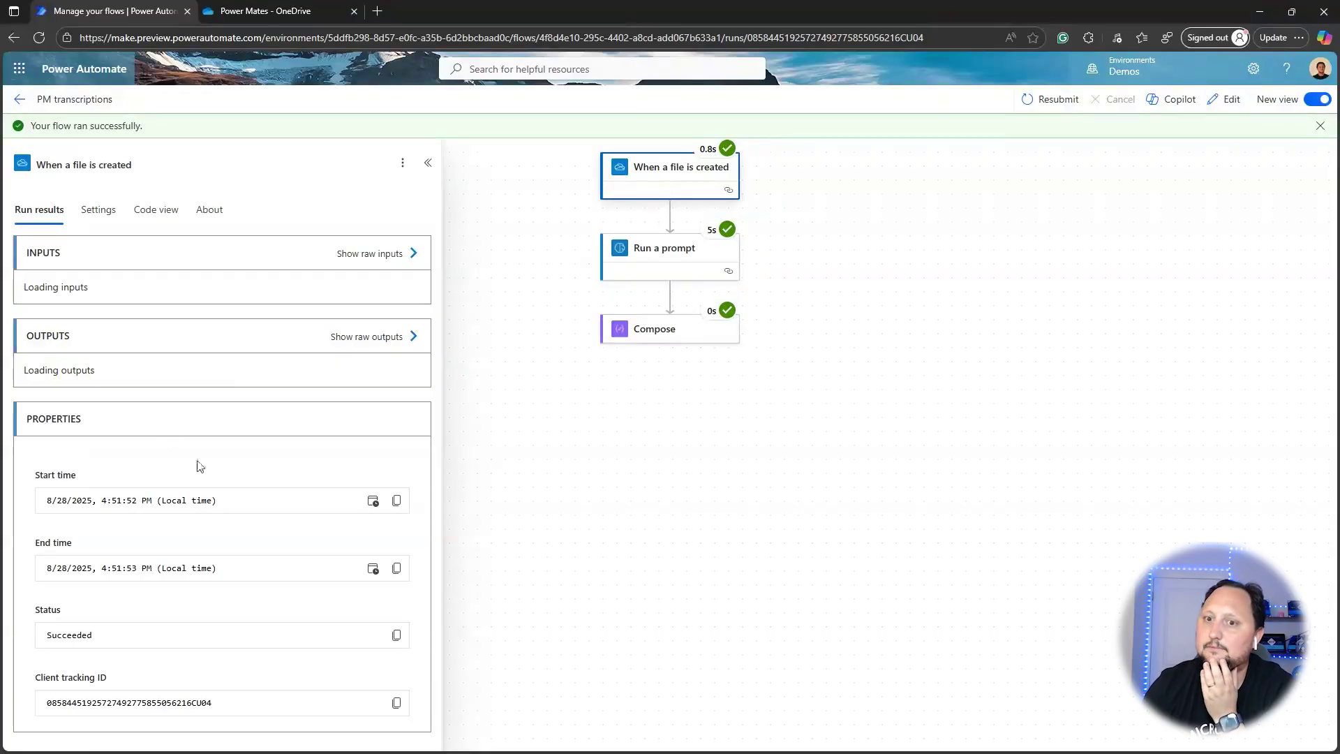
pyautogui.click(655, 258)
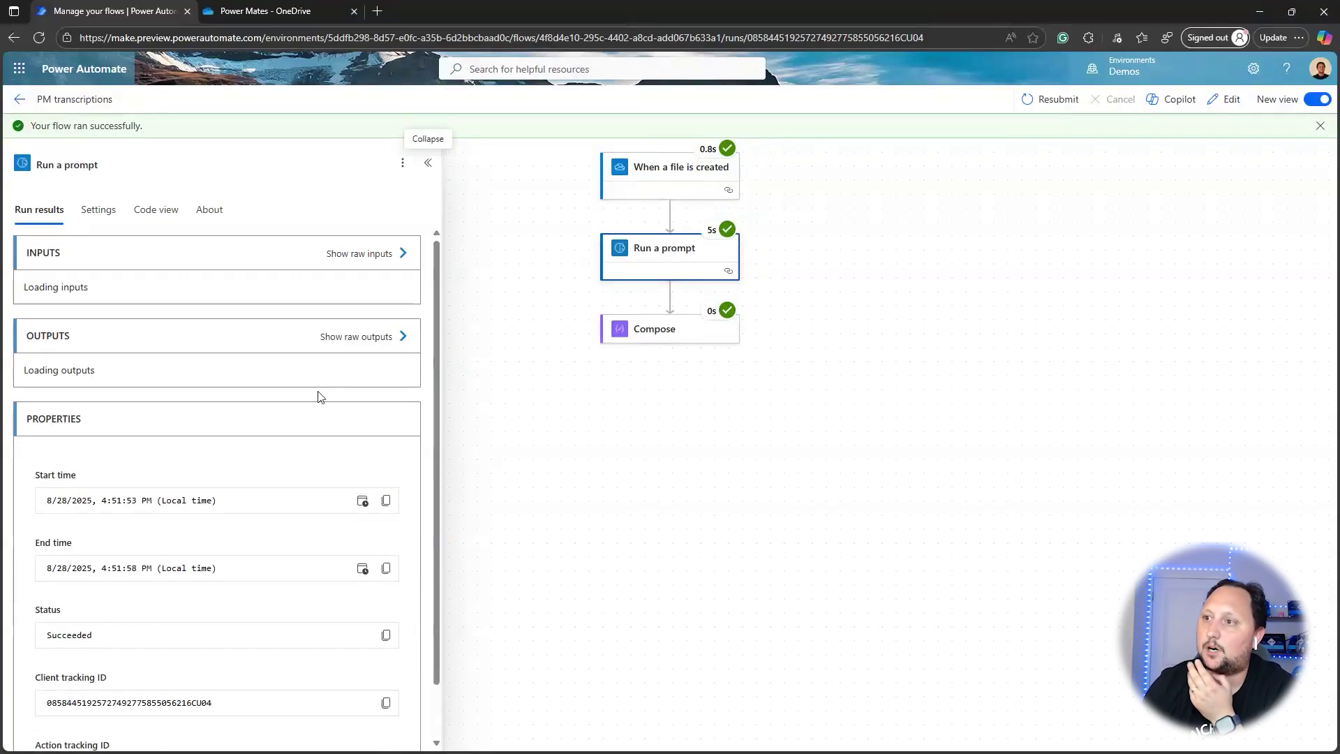
pyautogui.click(671, 337)
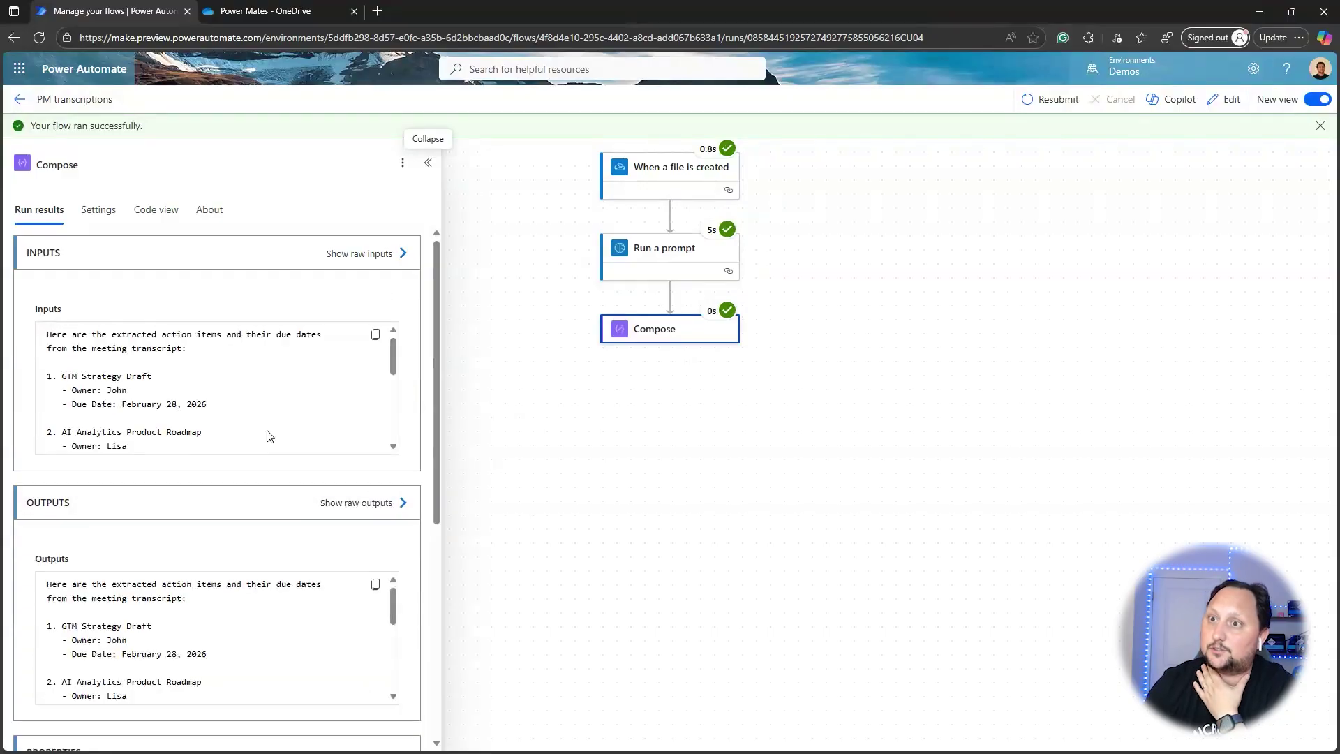
pyautogui.click(360, 253)
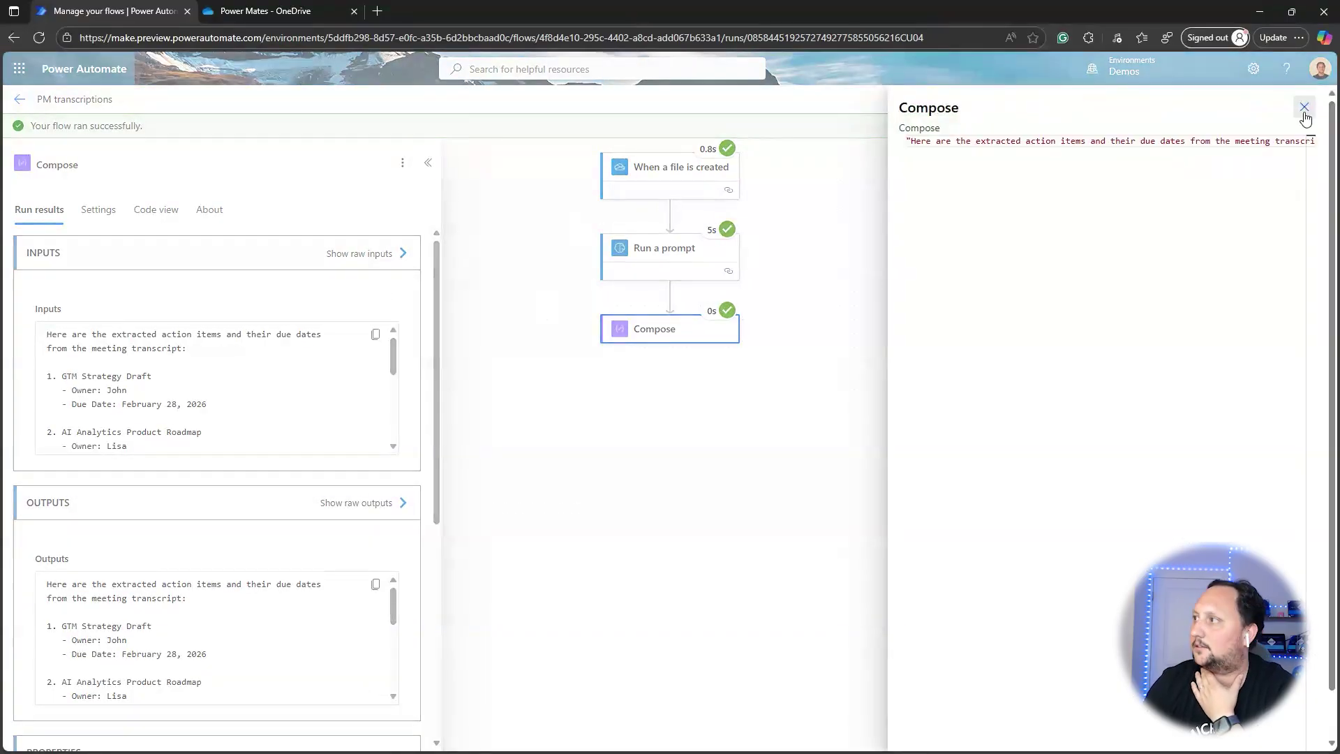
pyautogui.click(1315, 106)
# Step: Read the full list of extracted action items in the Compose inputs and collapse the run results
pyautogui.scroll(-1, 301, 366)
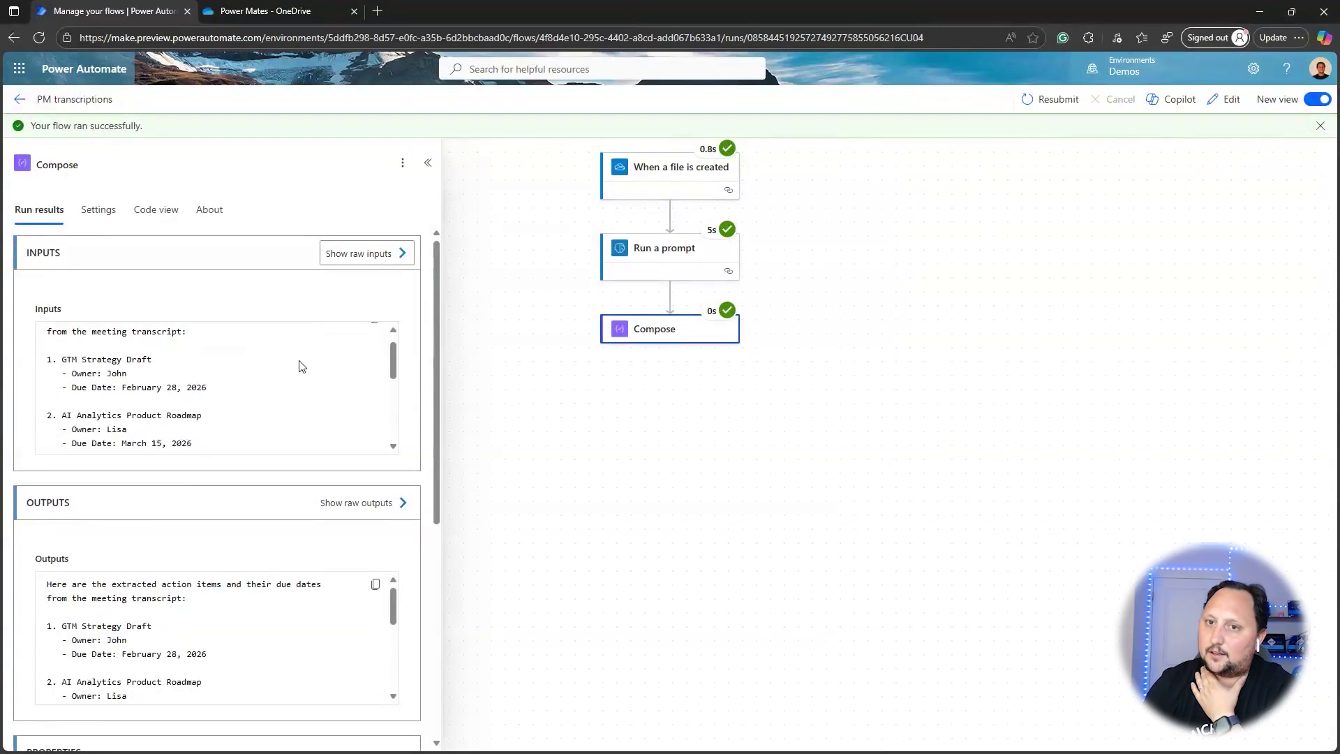
pyautogui.scroll(-3, 300, 368)
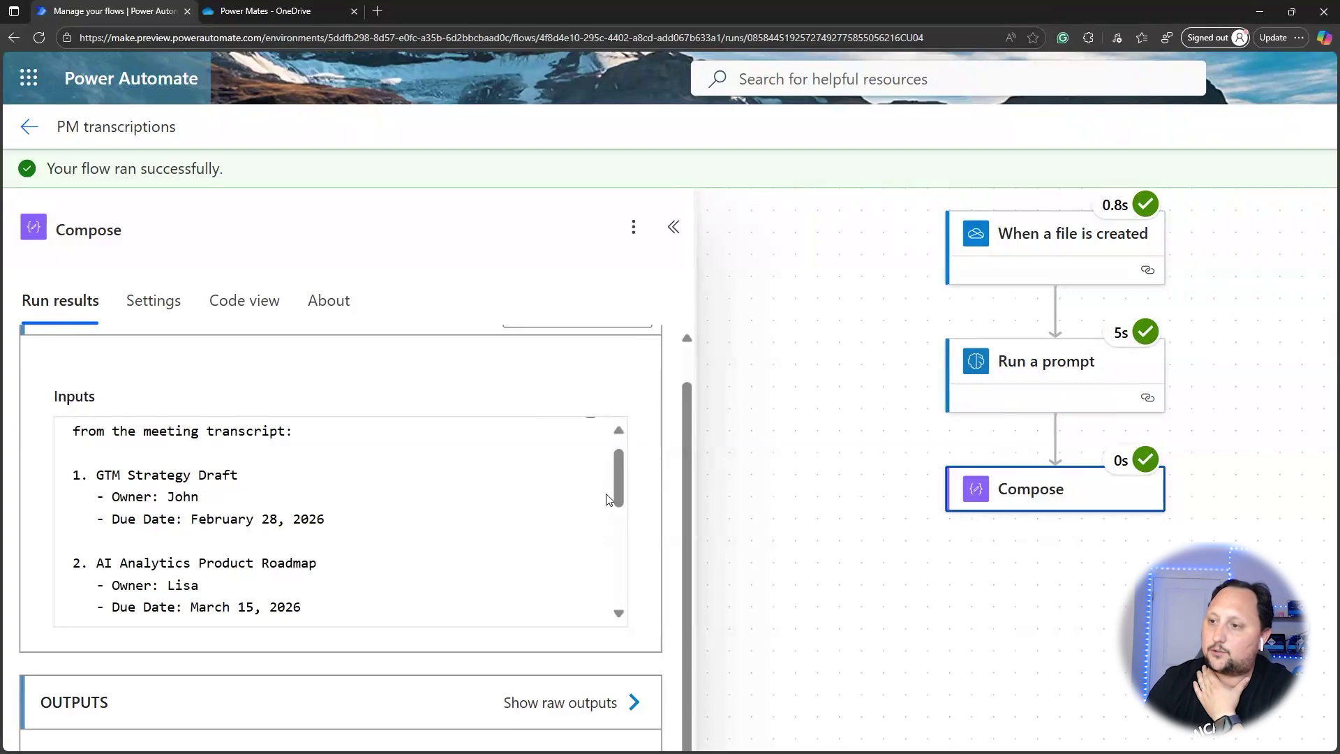
pyautogui.moveTo(618, 480); pyautogui.dragTo(599, 556)
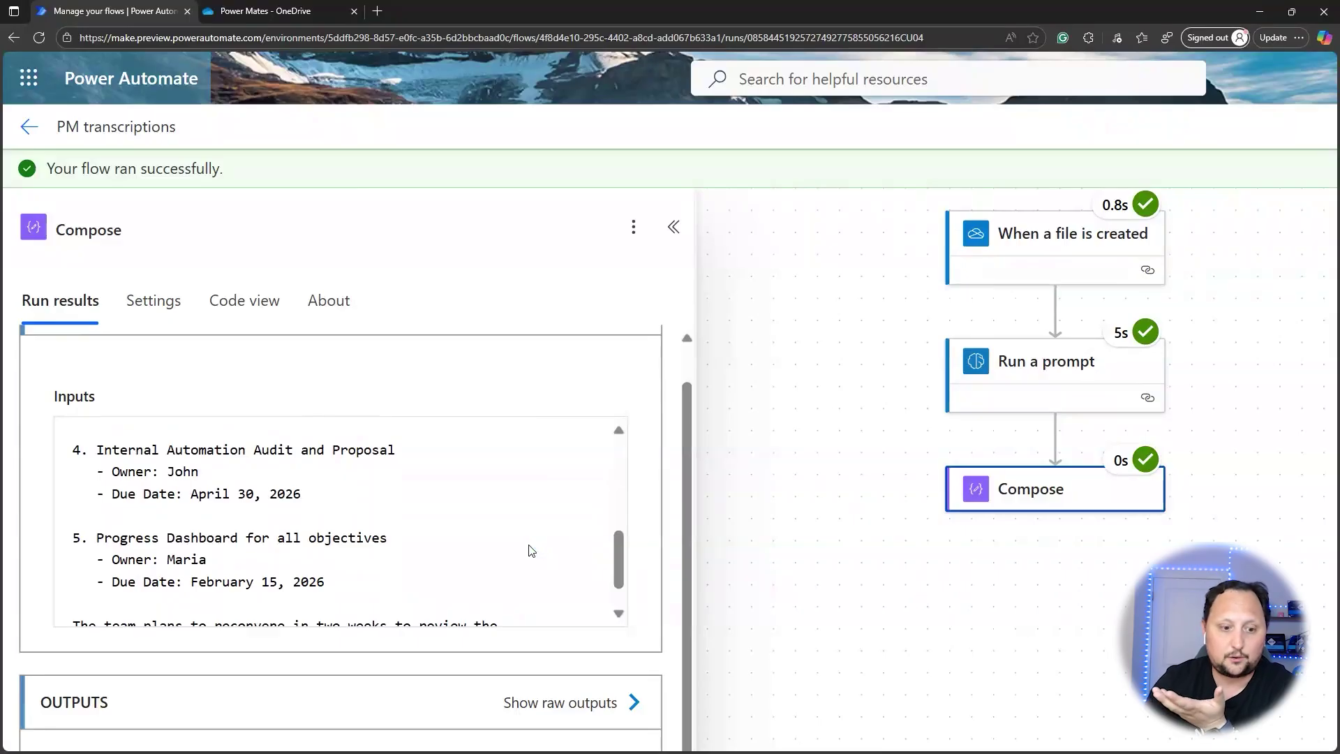
pyautogui.scroll(-1, 530, 551)
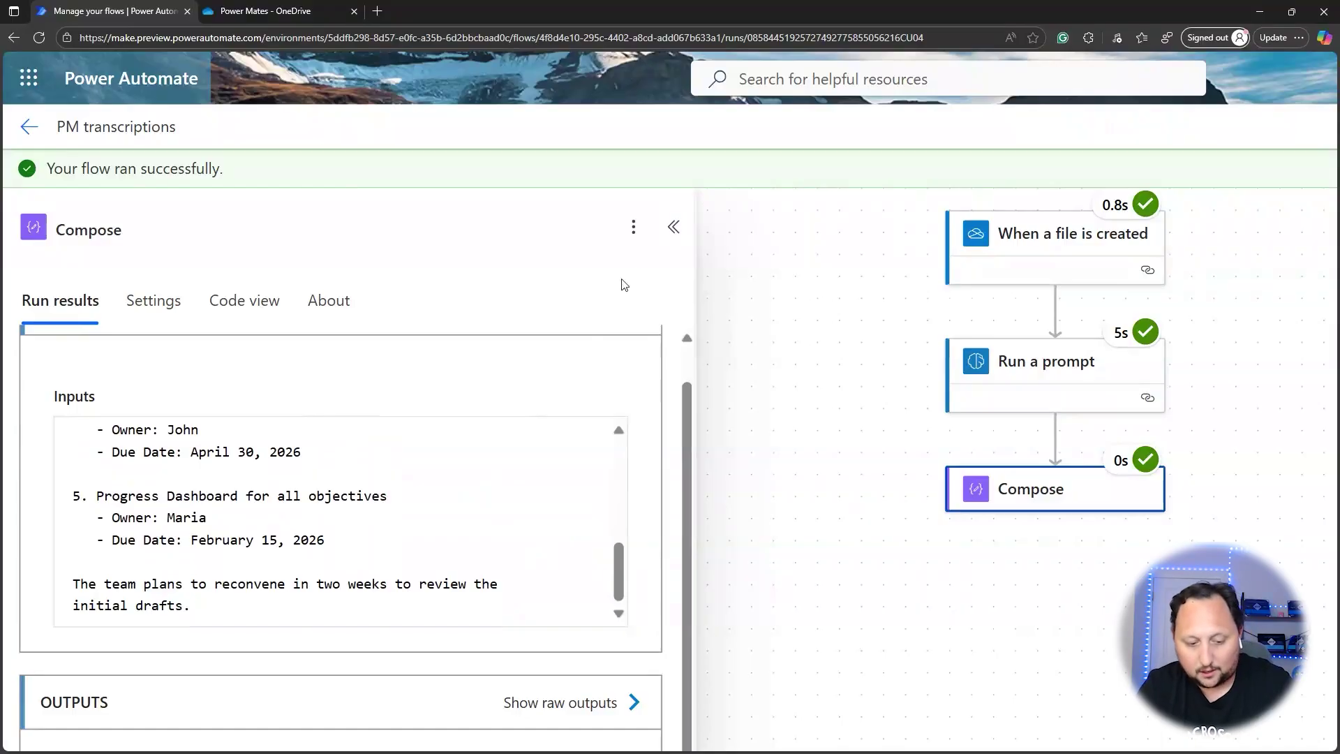
pyautogui.hotkey('ctrl', '0')
pyautogui.click(467, 204)
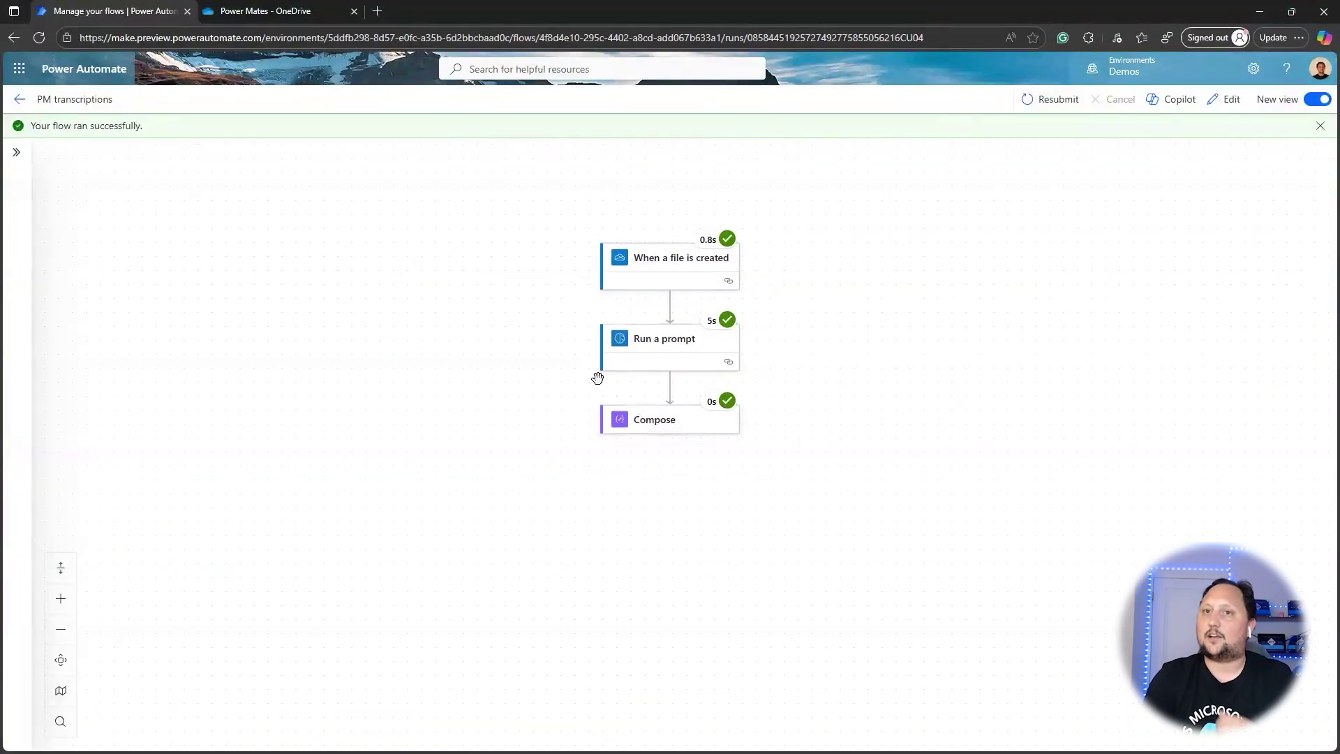
# Step: Dismiss the run notification, reopen the Compose run results and examine the "GTM Strategy Draft" item with its owner
pyautogui.scroll(1, 528, 319)
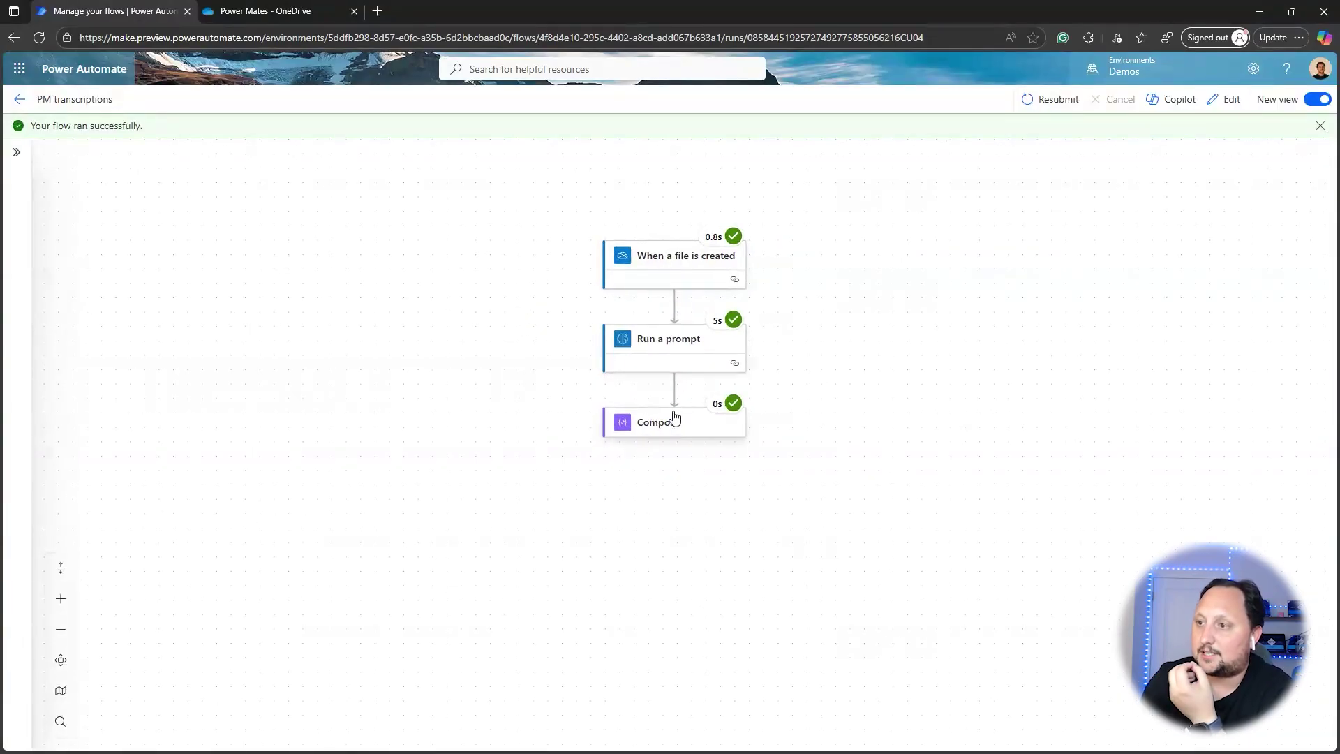
pyautogui.scroll(1, 674, 418)
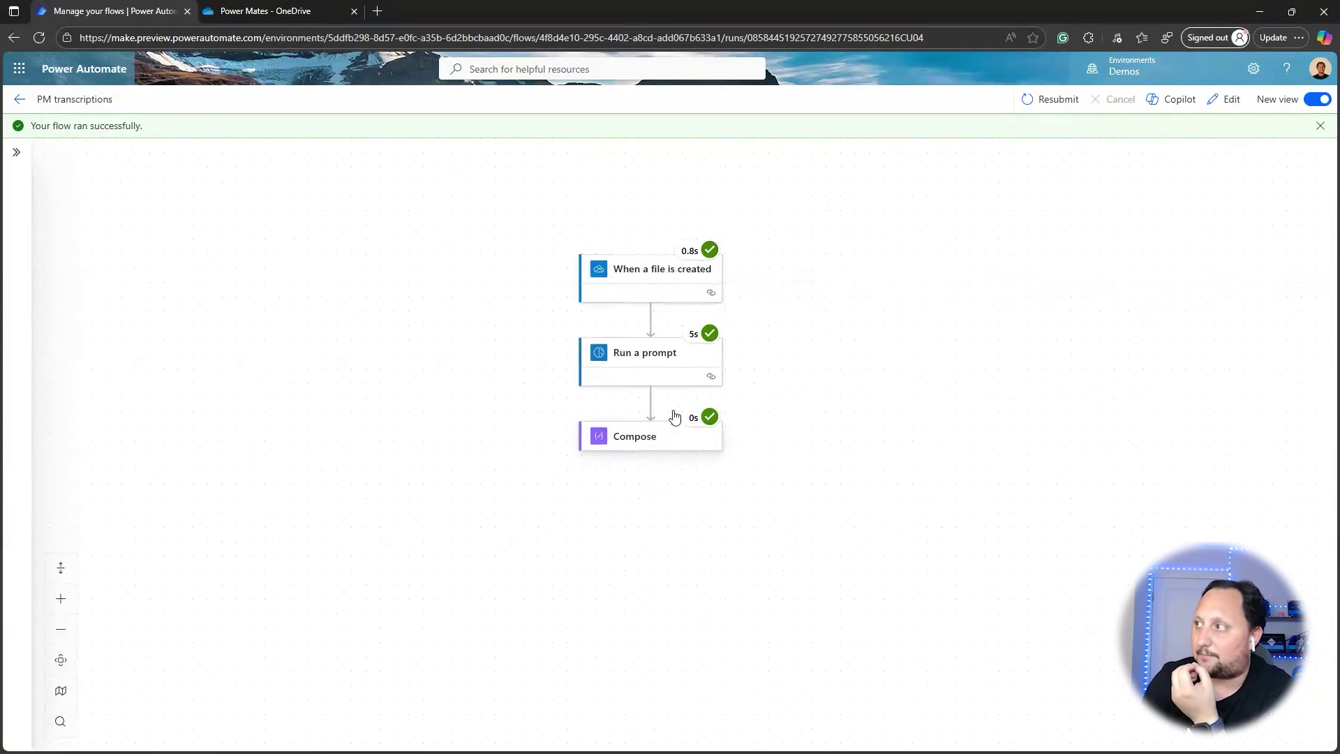
pyautogui.click(1319, 126)
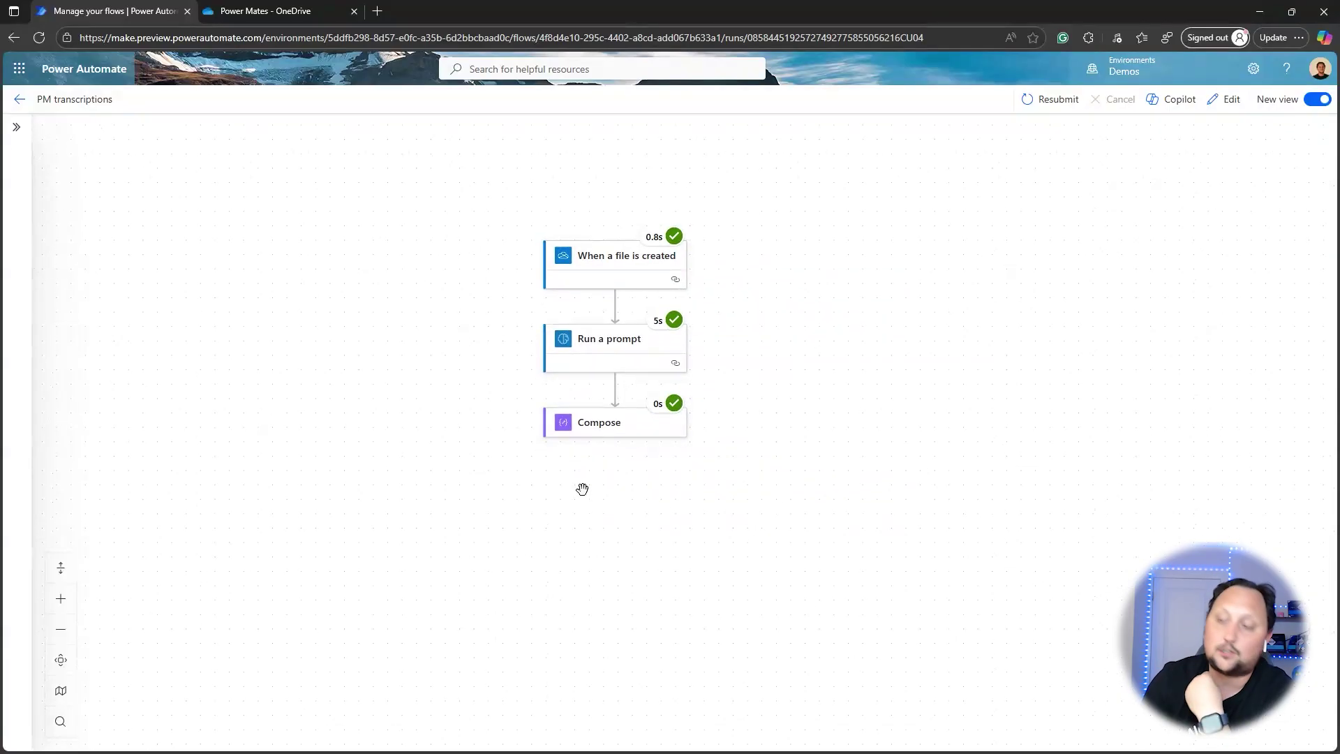
pyautogui.click(604, 431)
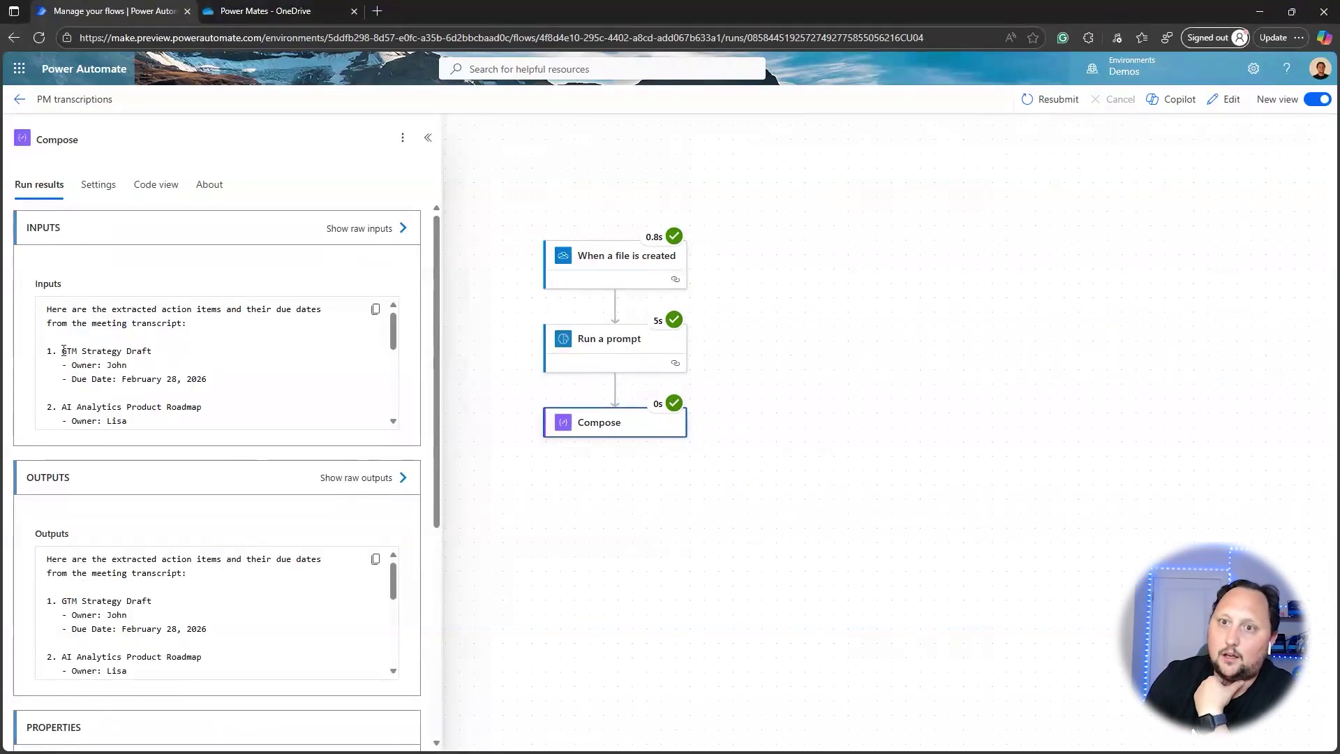
pyautogui.moveTo(61, 350); pyautogui.dragTo(156, 349)
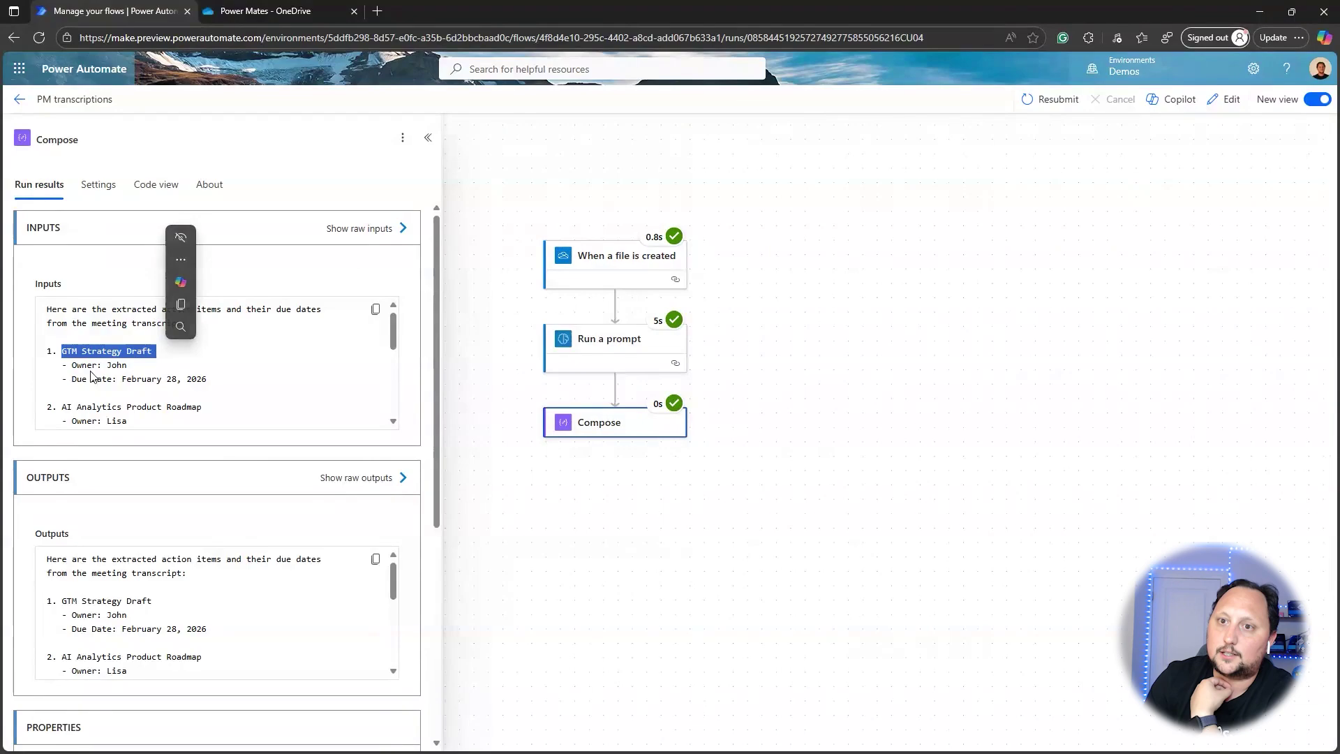
pyautogui.click(114, 366)
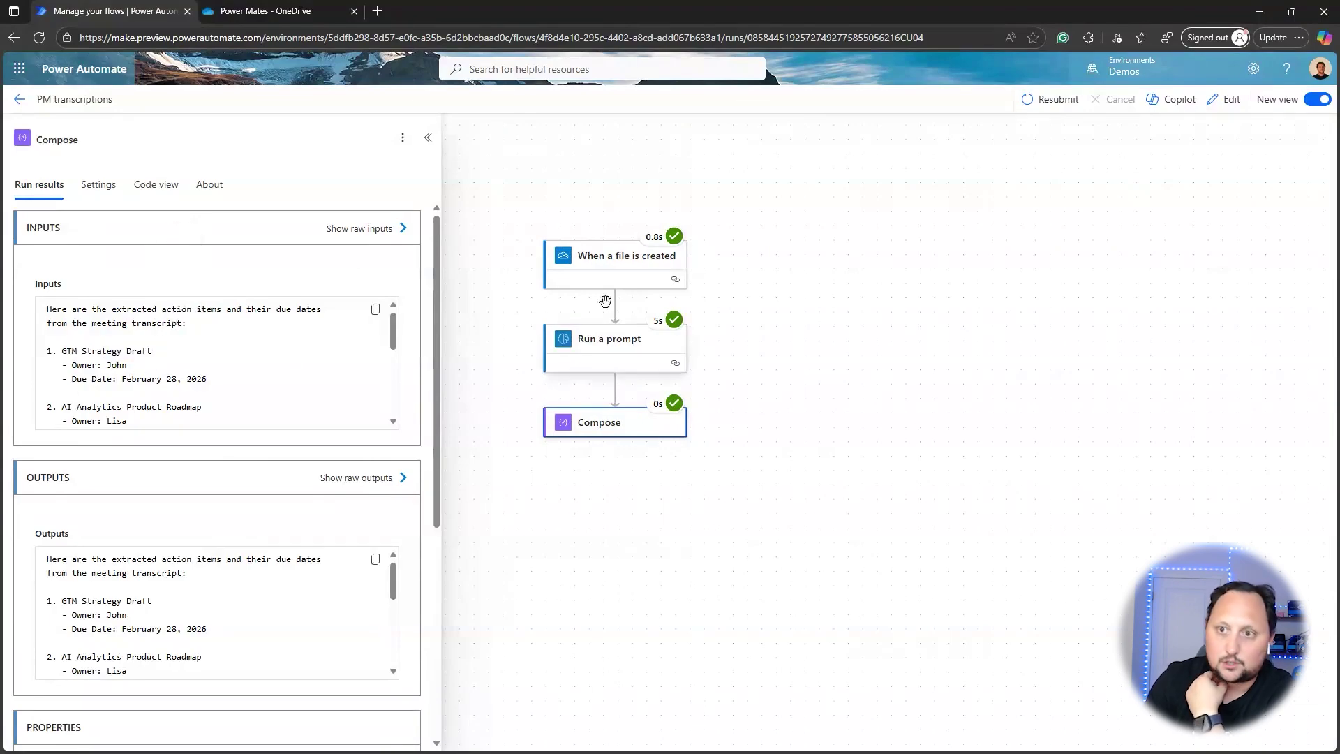
# Step: Edit the flow's Run a prompt action, append "Format the output as Json" to its custom prompt instructions, and save
pyautogui.click(1228, 99)
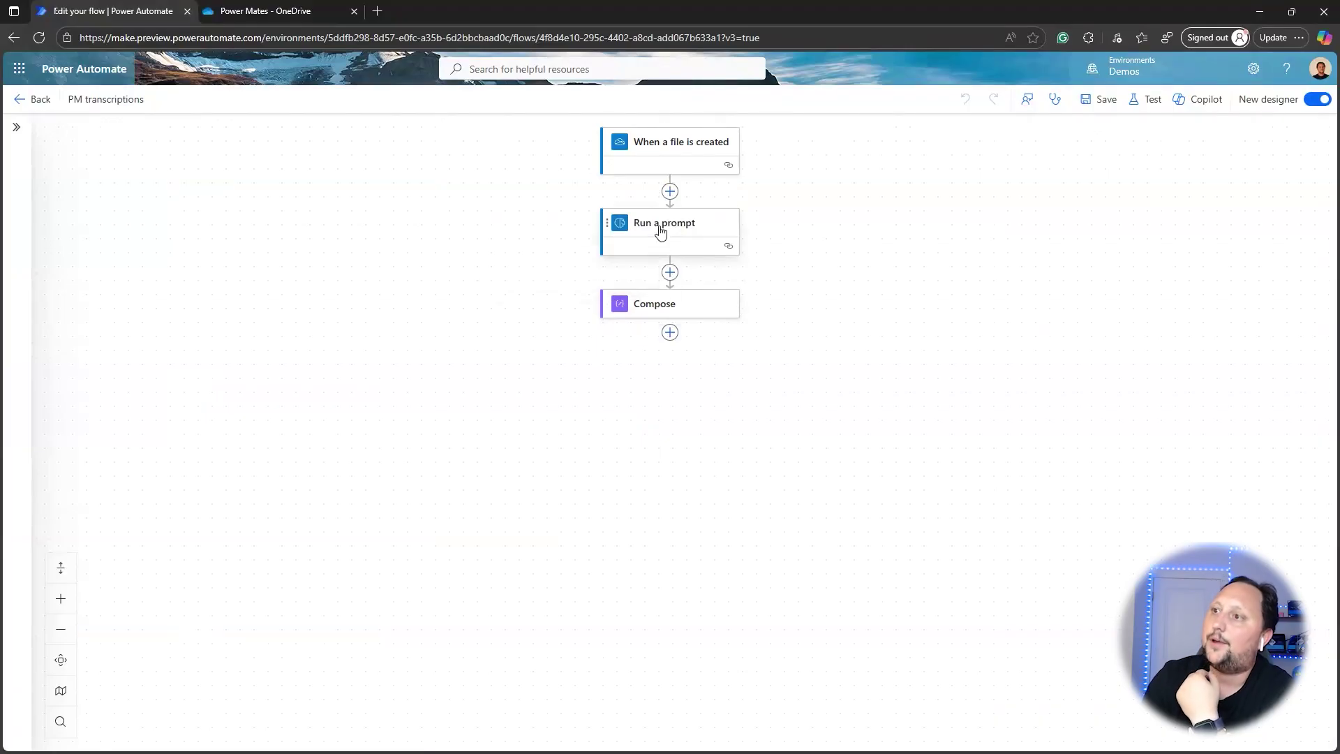
pyautogui.click(660, 230)
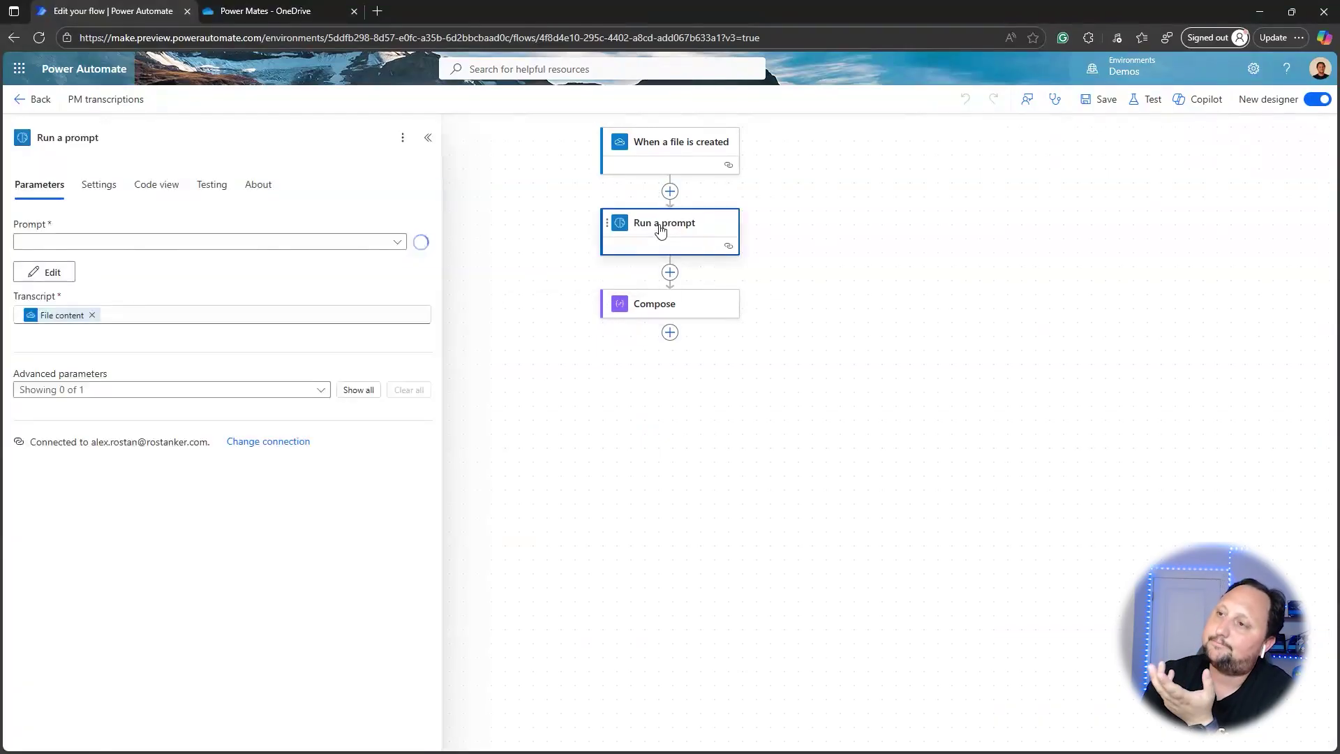
pyautogui.click(46, 278)
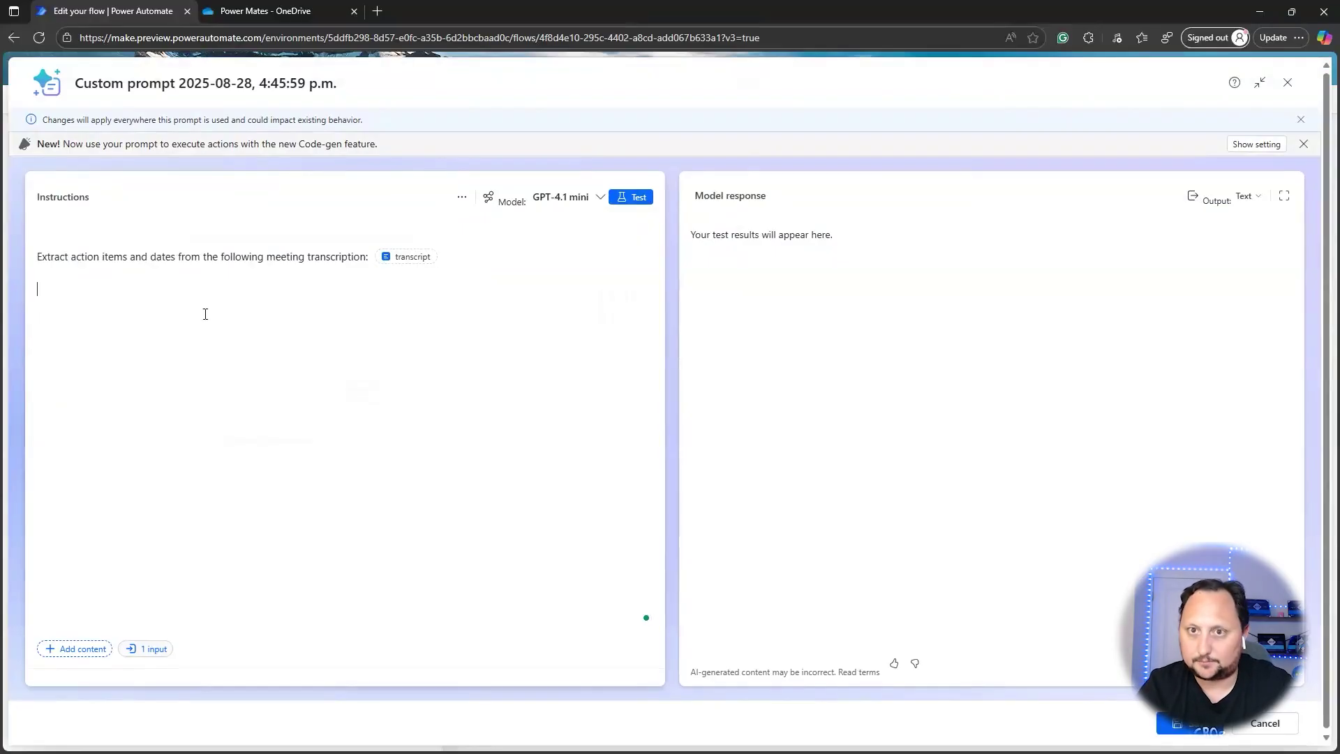
pyautogui.write('Formate the')
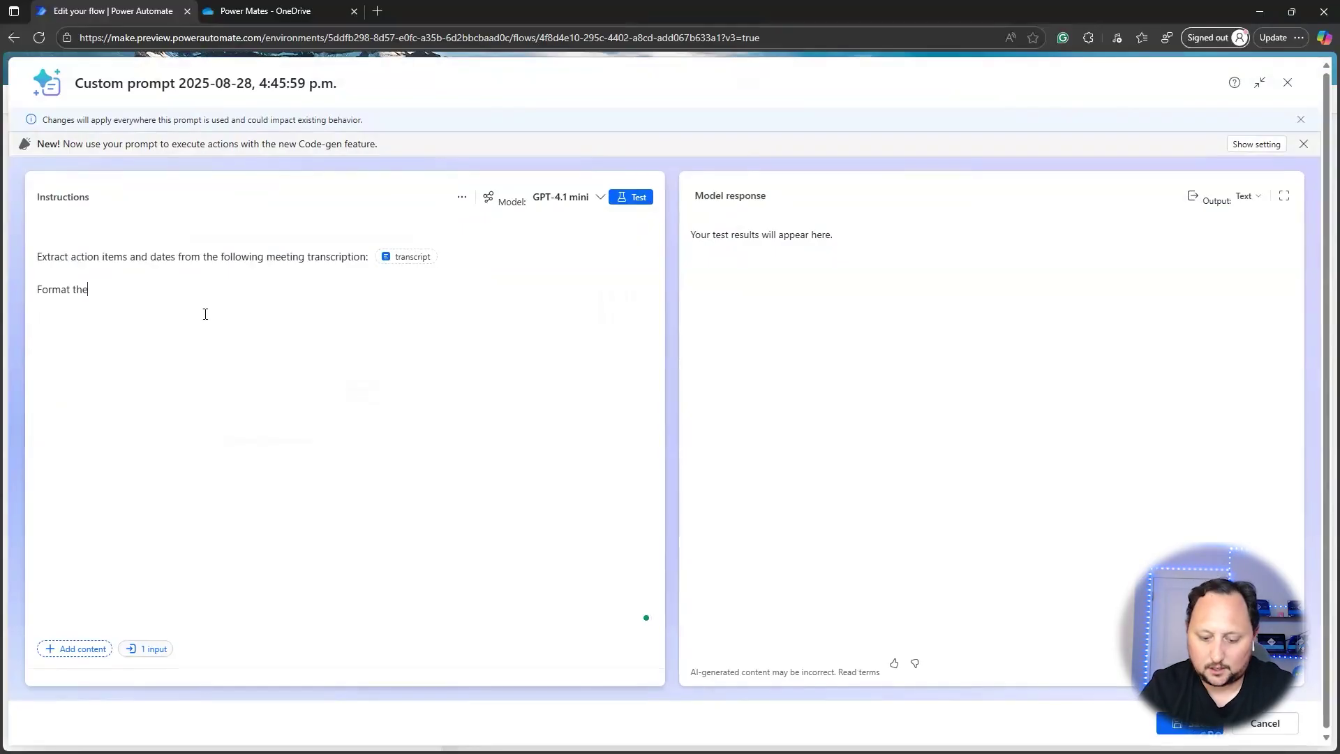
pyautogui.write(' output as ')
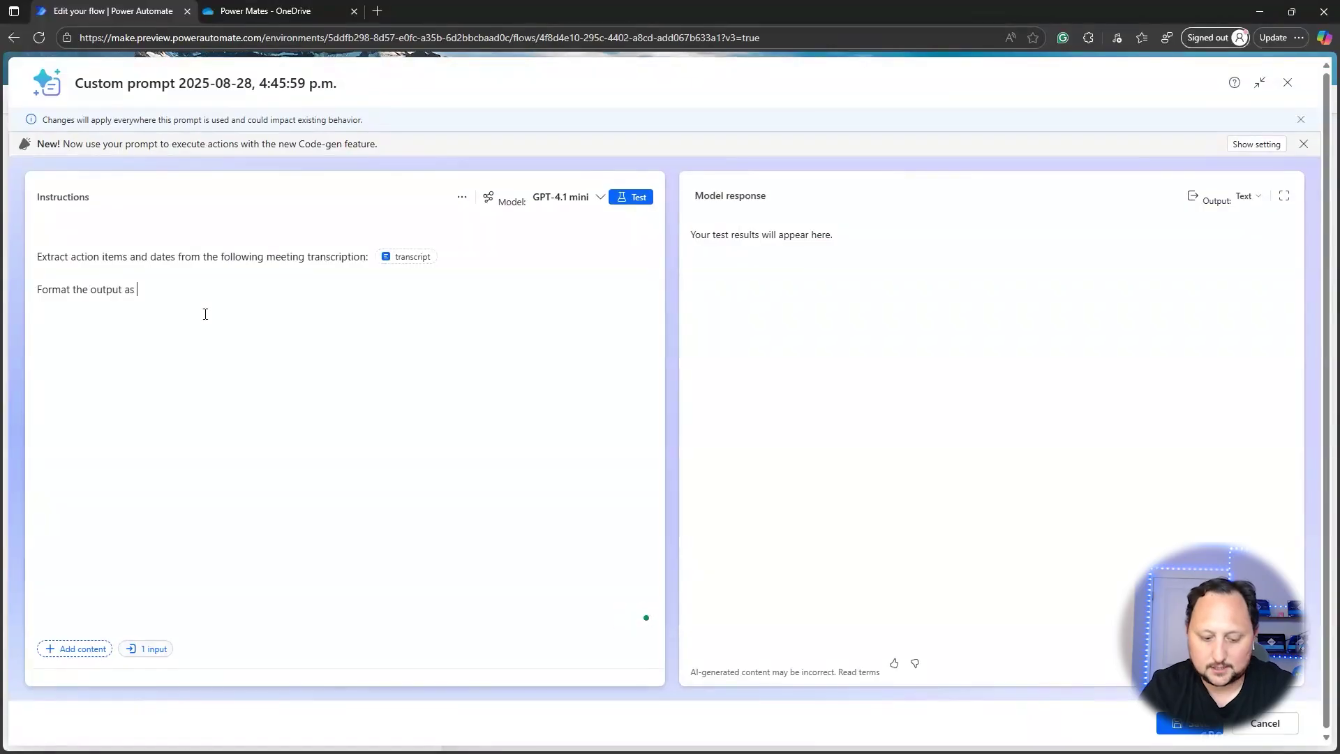
pyautogui.write('Json')
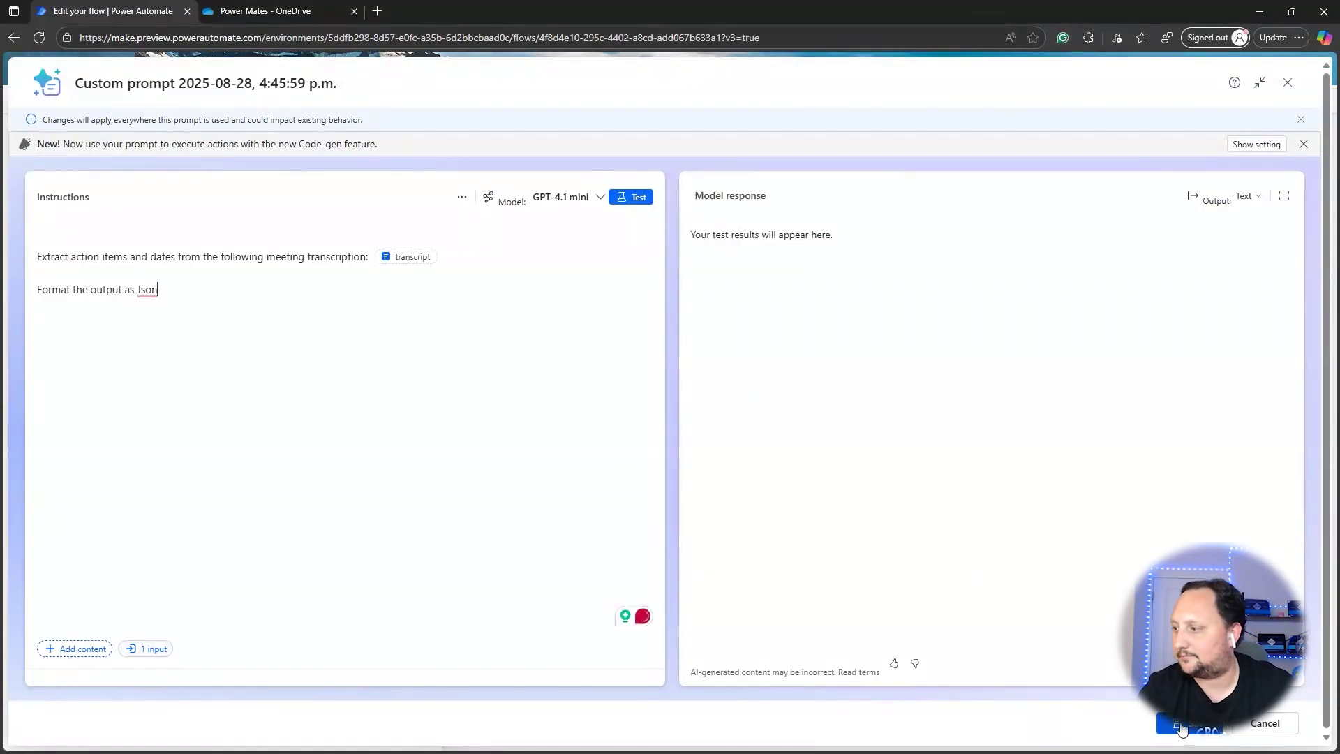
pyautogui.click(1186, 723)
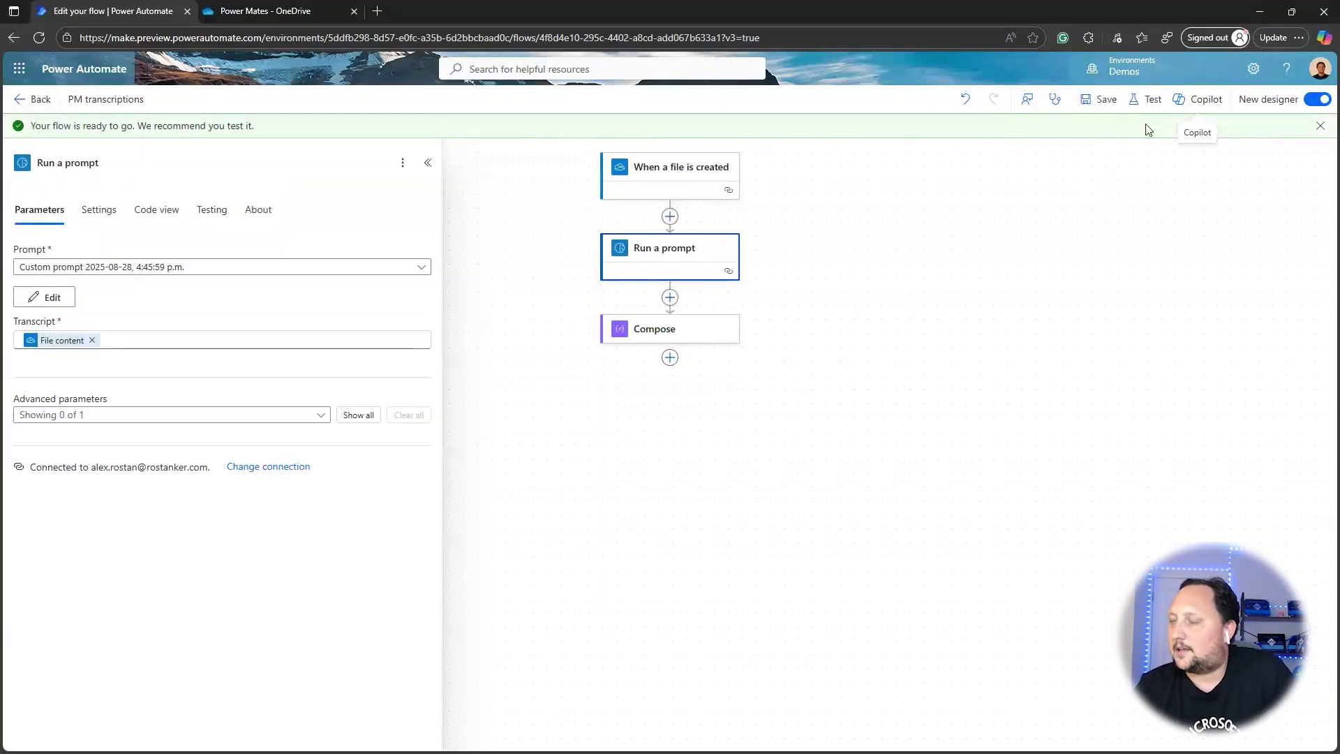
# Step: Test the flow automatically with a recently used trigger, reusing the earlier succeeded run
pyautogui.click(1142, 103)
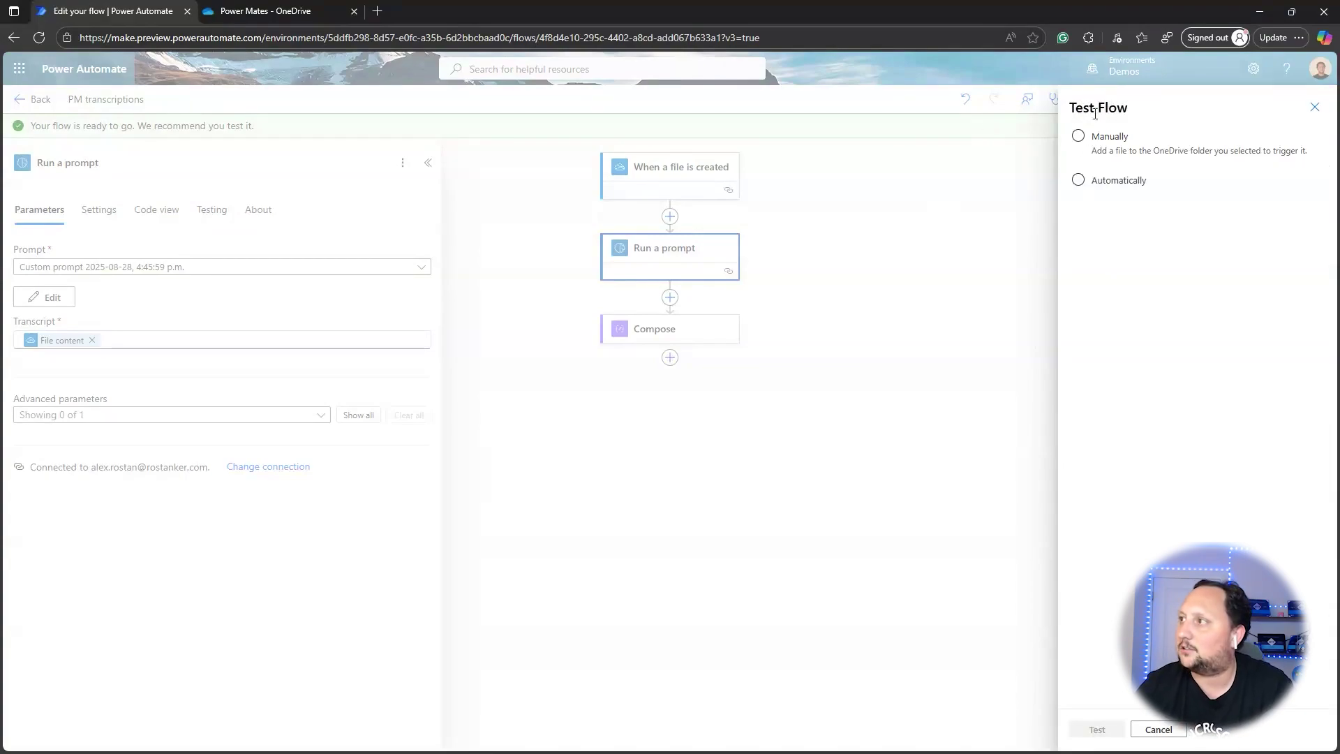
pyautogui.click(1078, 180)
pyautogui.click(1105, 209)
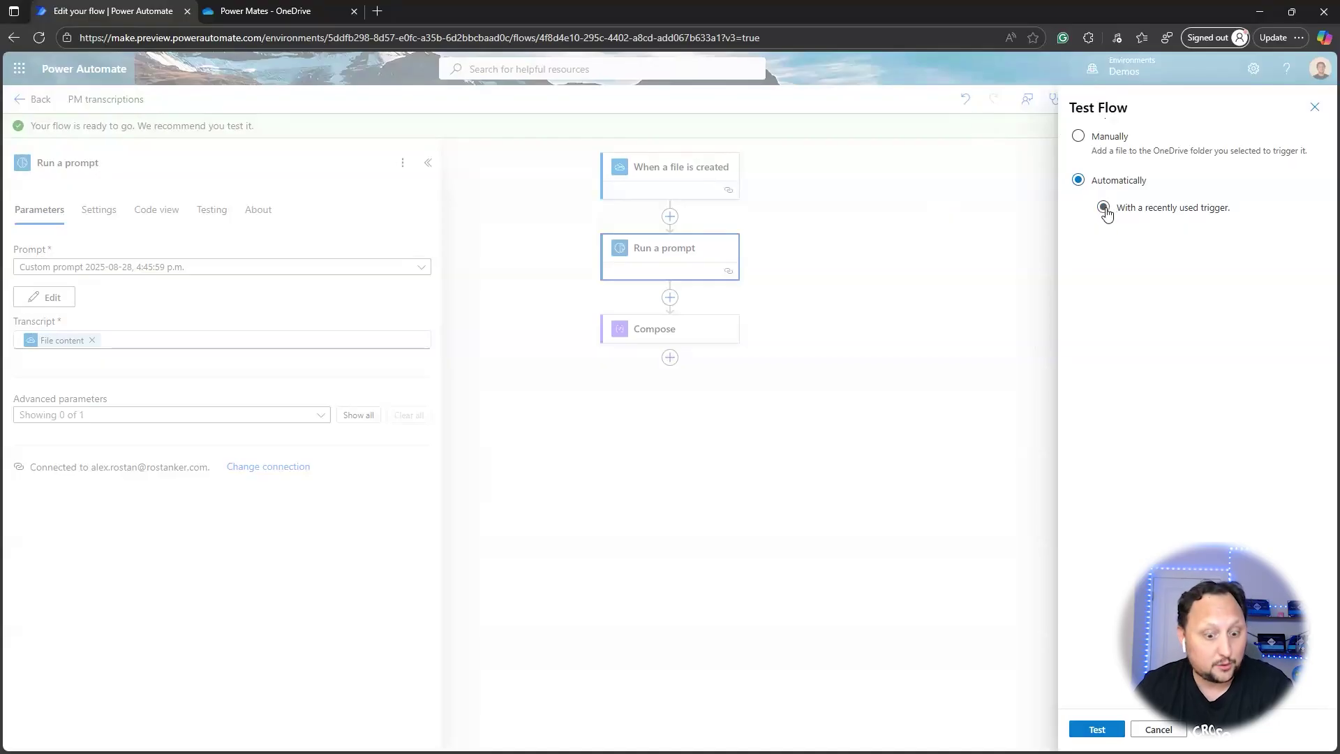
pyautogui.click(1087, 241)
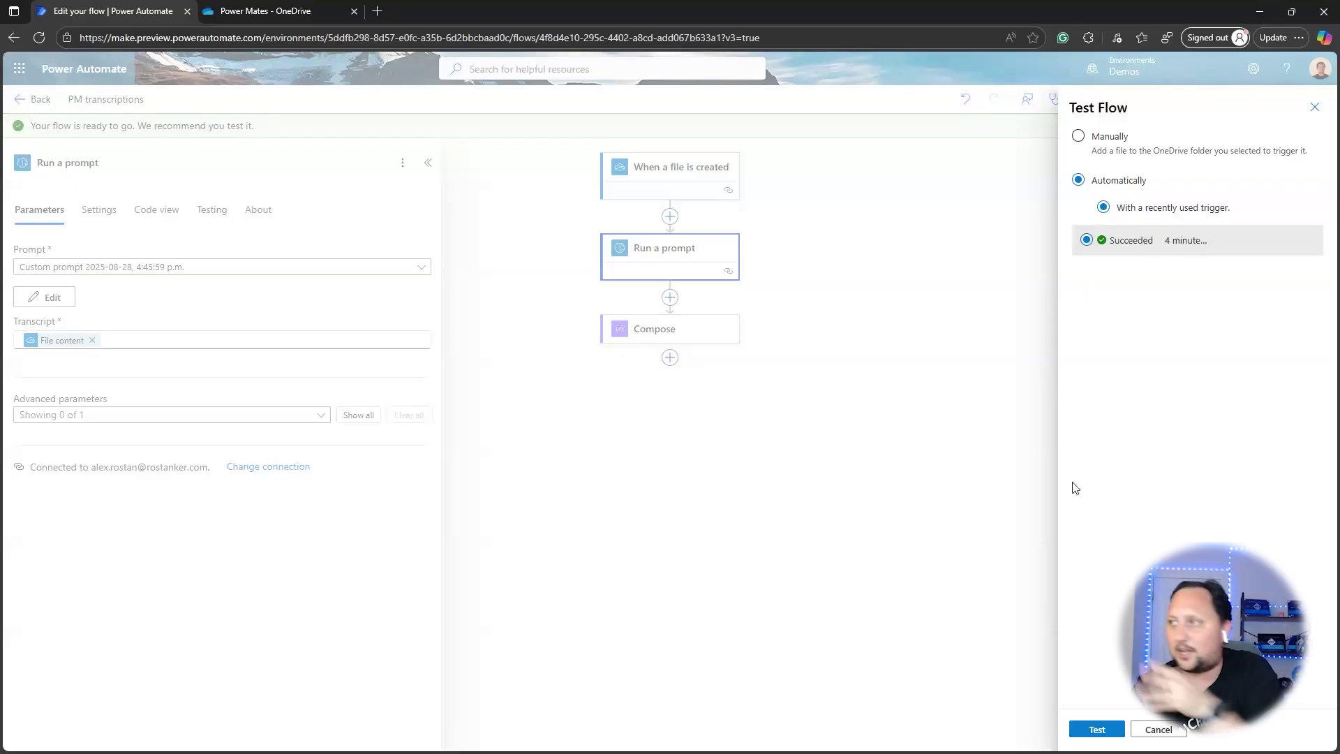
pyautogui.click(1088, 732)
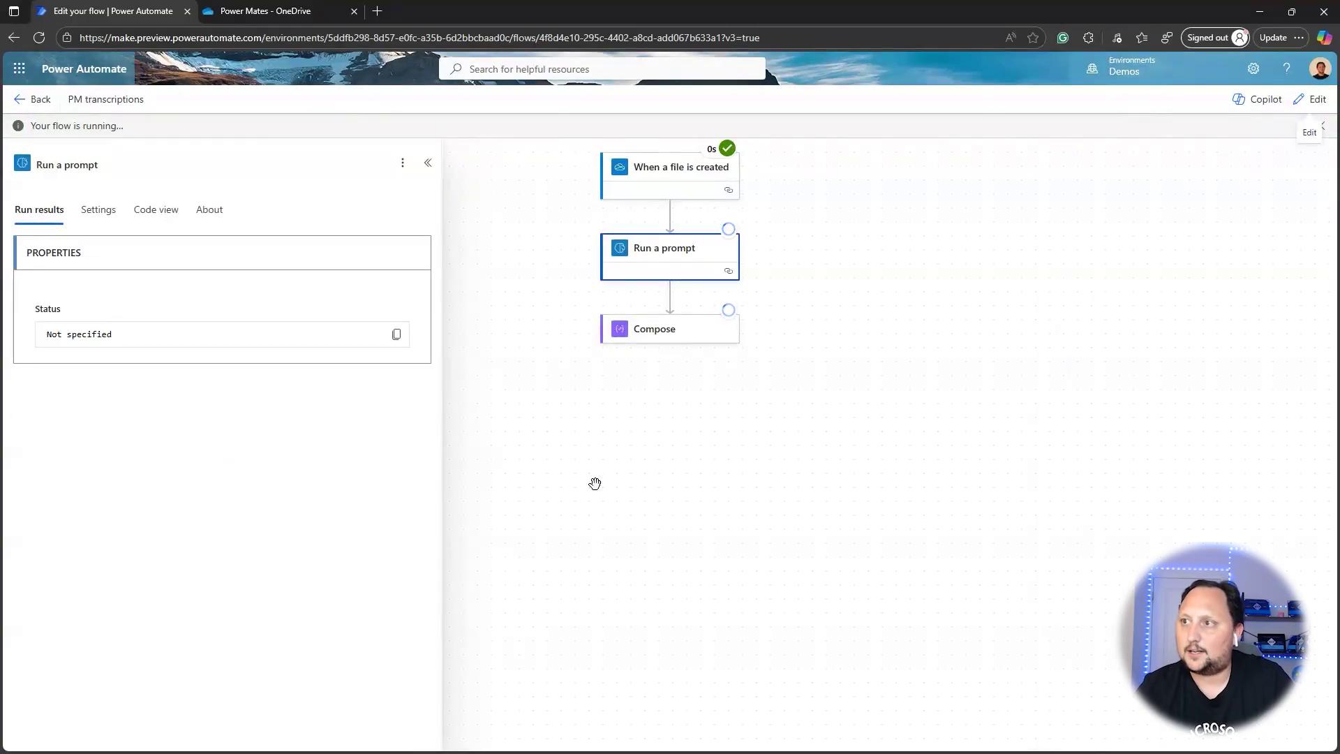
# Step: Inspect the Compose action's run results and read through the JSON-formatted action items in its inputs
pyautogui.click(643, 339)
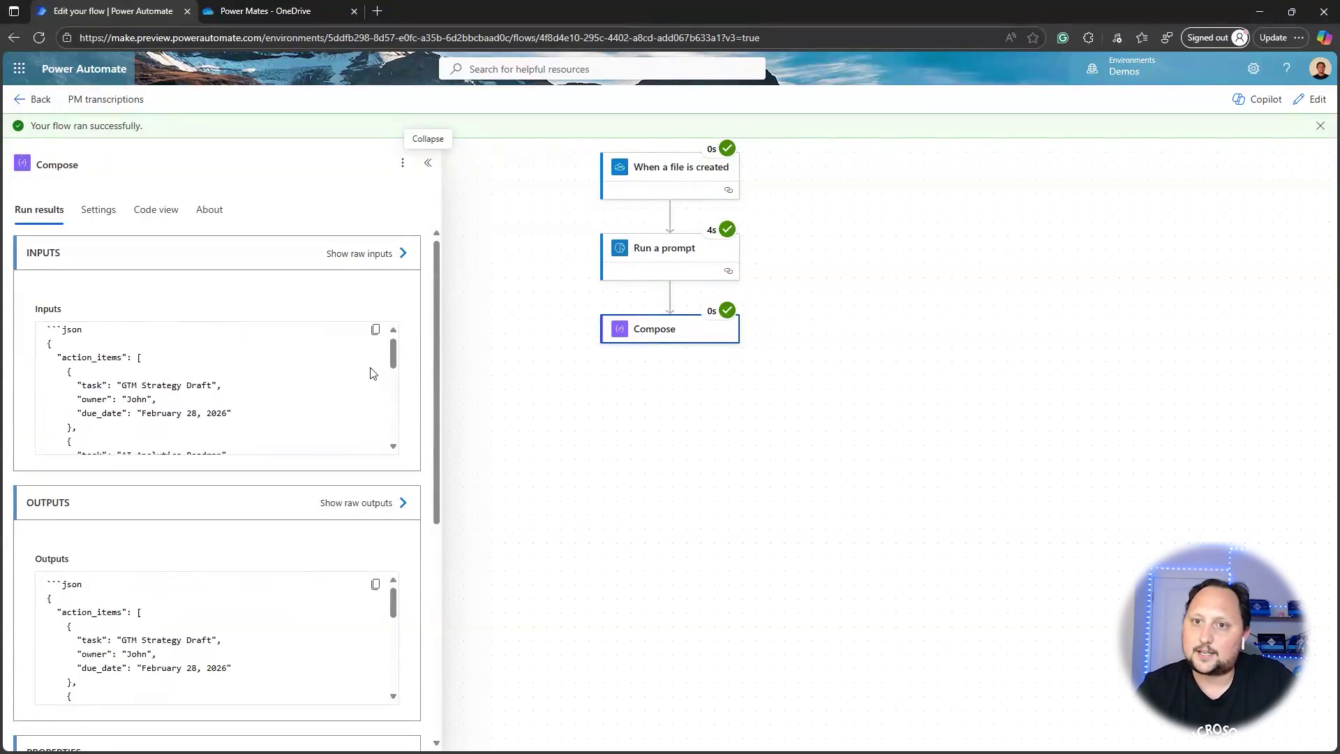
pyautogui.scroll(-3, 261, 360)
pyautogui.scroll(3, 137, 355)
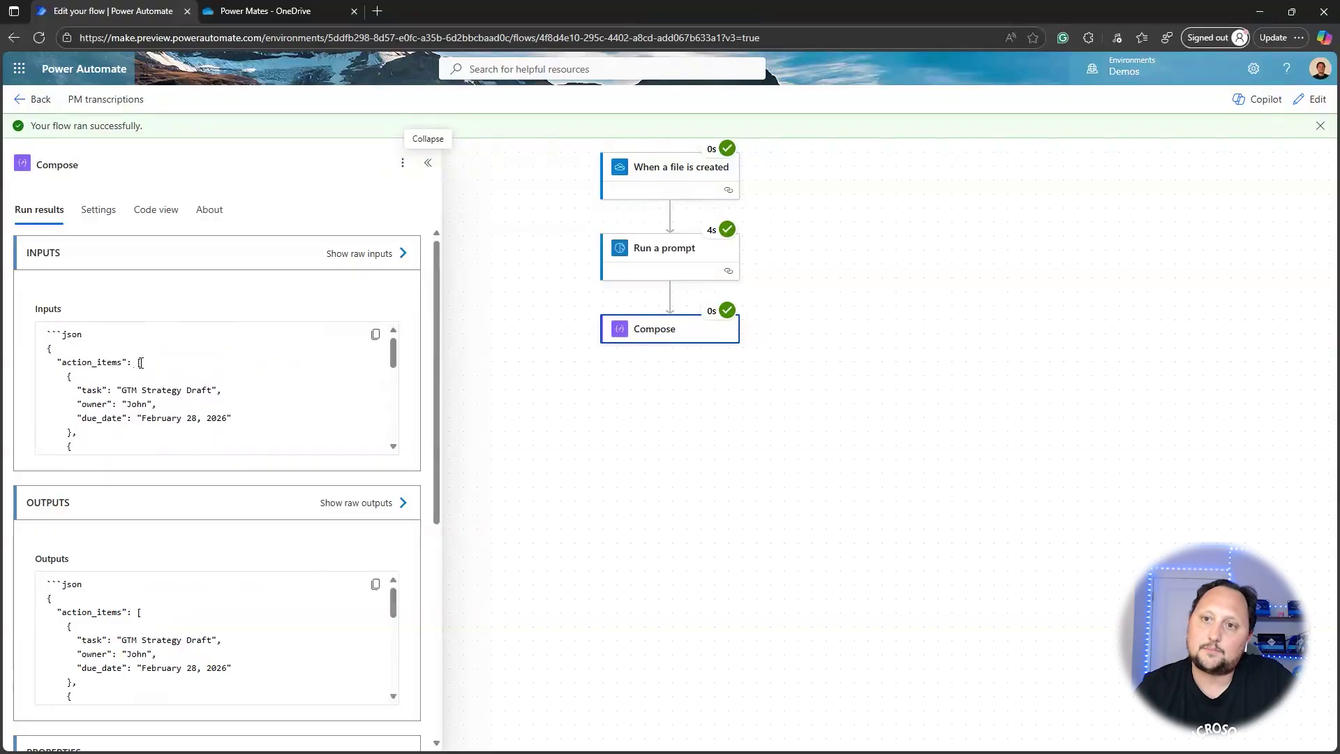
pyautogui.scroll(-1, 143, 377)
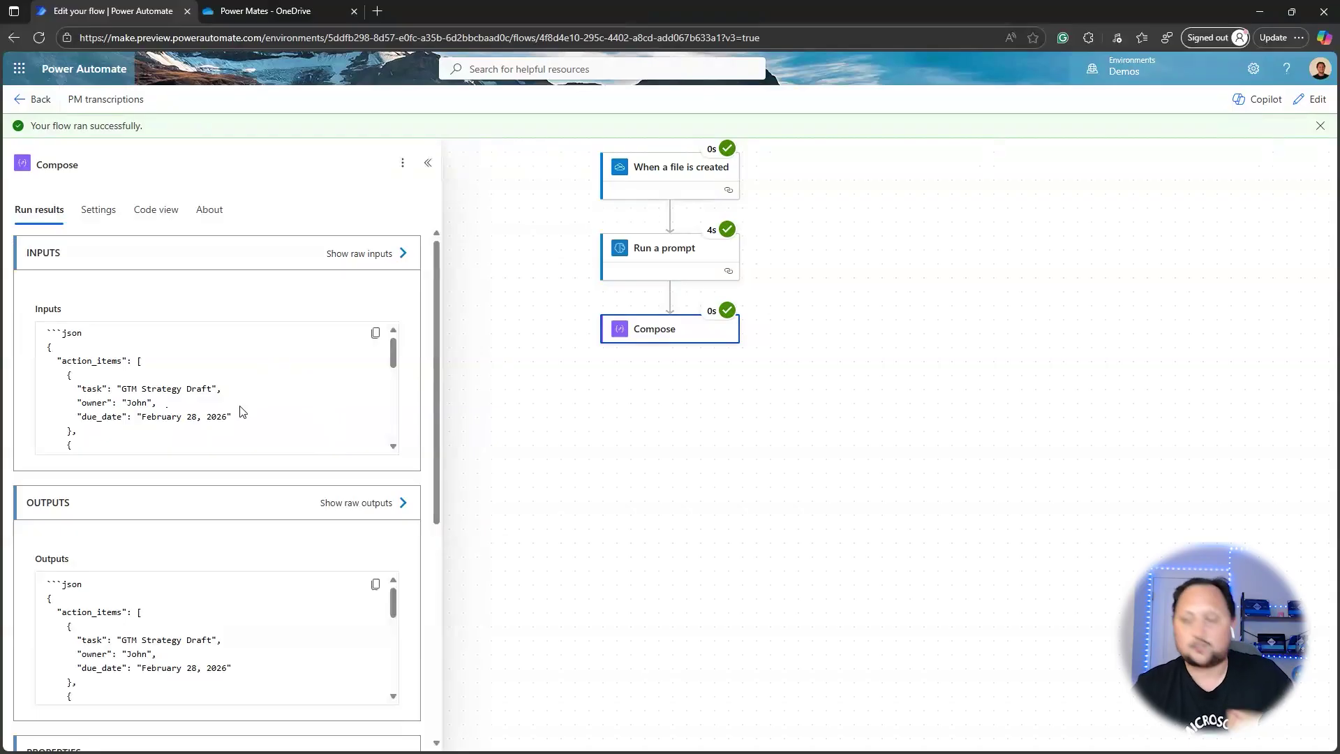
# Step: Reopen the flow for editing and add a "Start and wait for an approval" action after Compose, with type "Approve/Reject - Everyone must approve"
pyautogui.click(1310, 100)
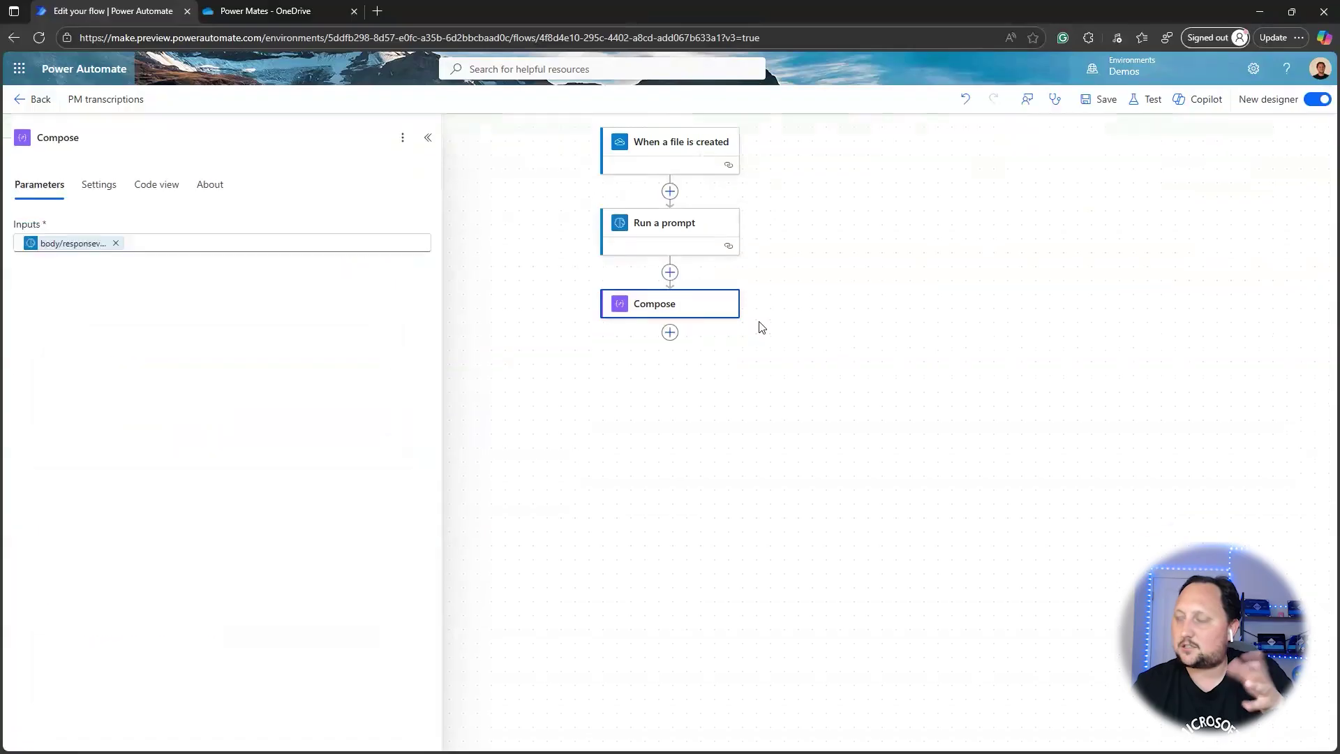
pyautogui.click(670, 333)
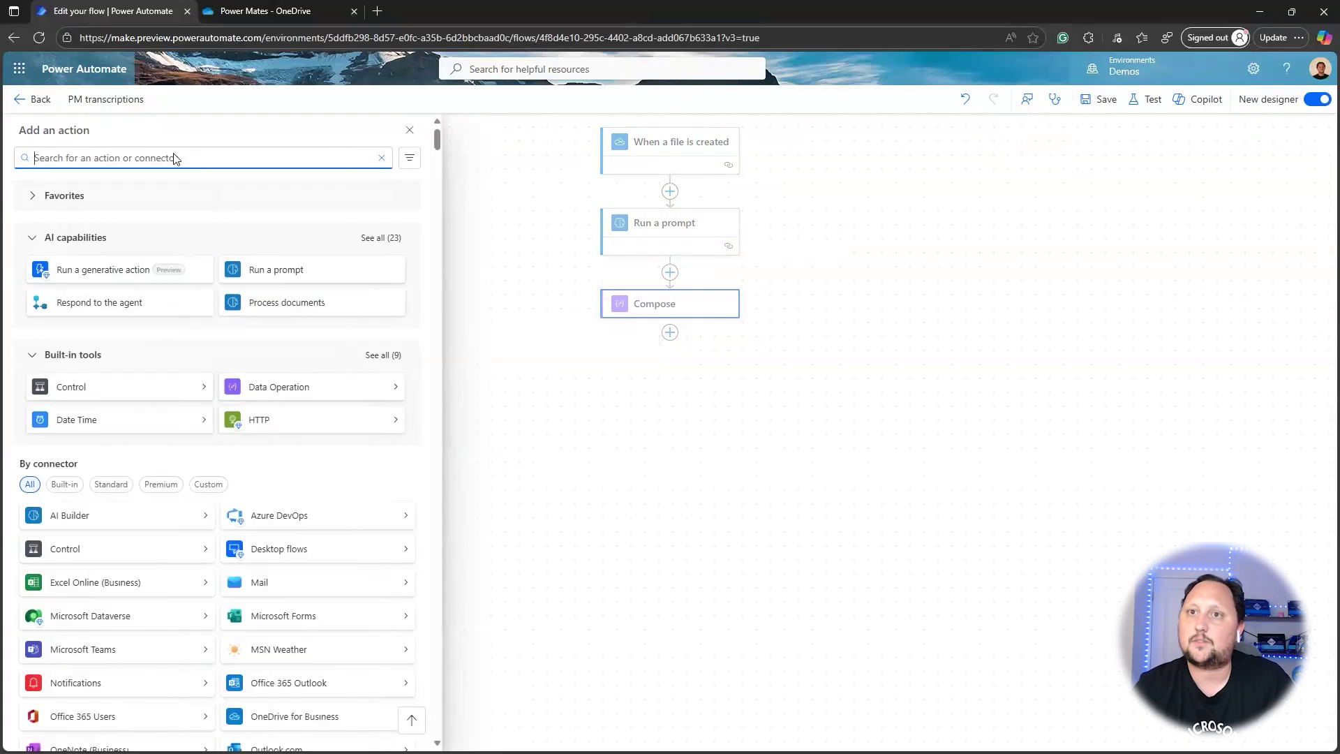
pyautogui.write('appro')
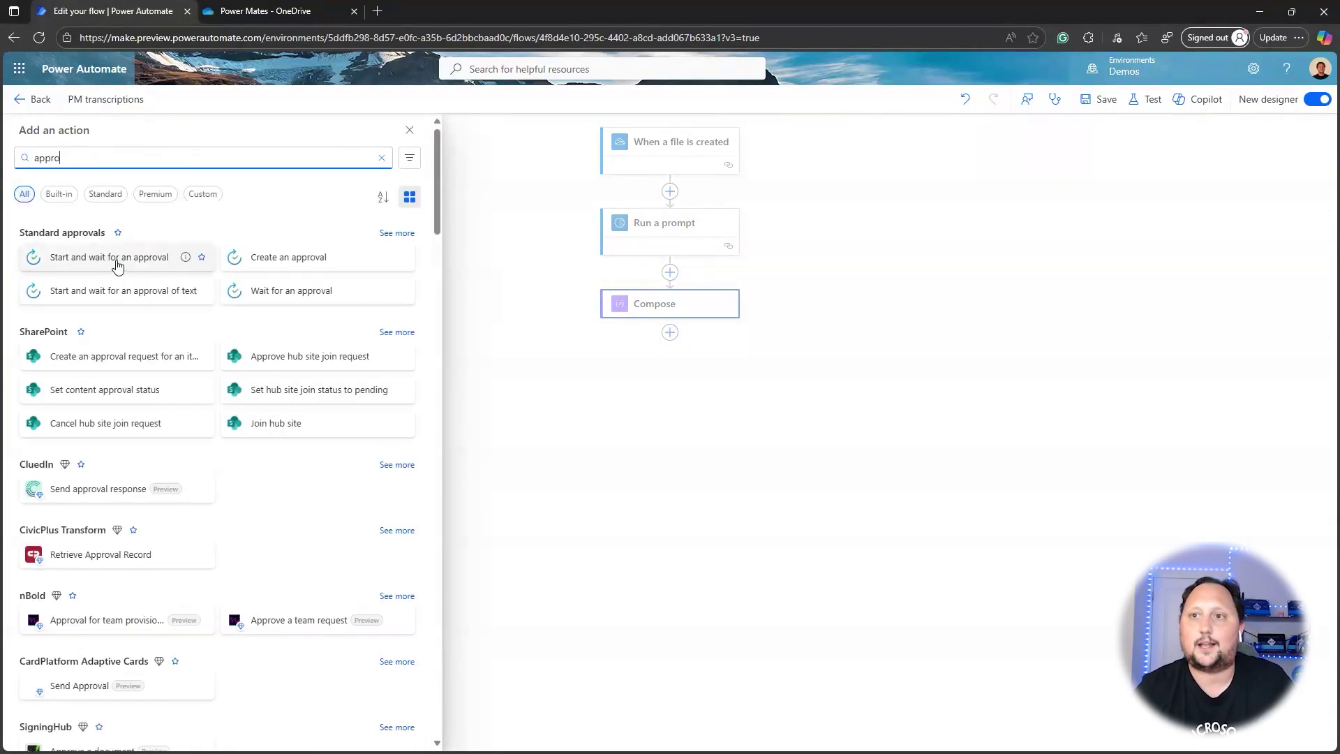
pyautogui.click(116, 264)
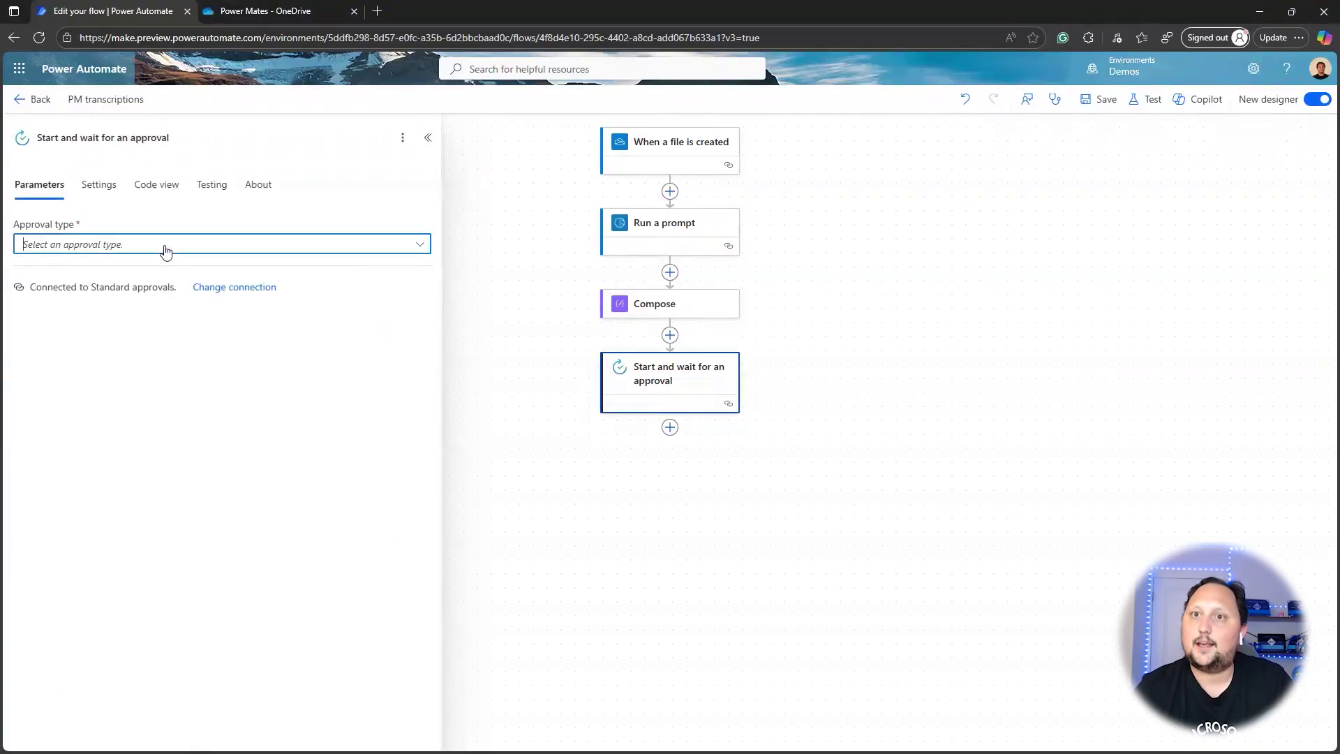
pyautogui.click(165, 250)
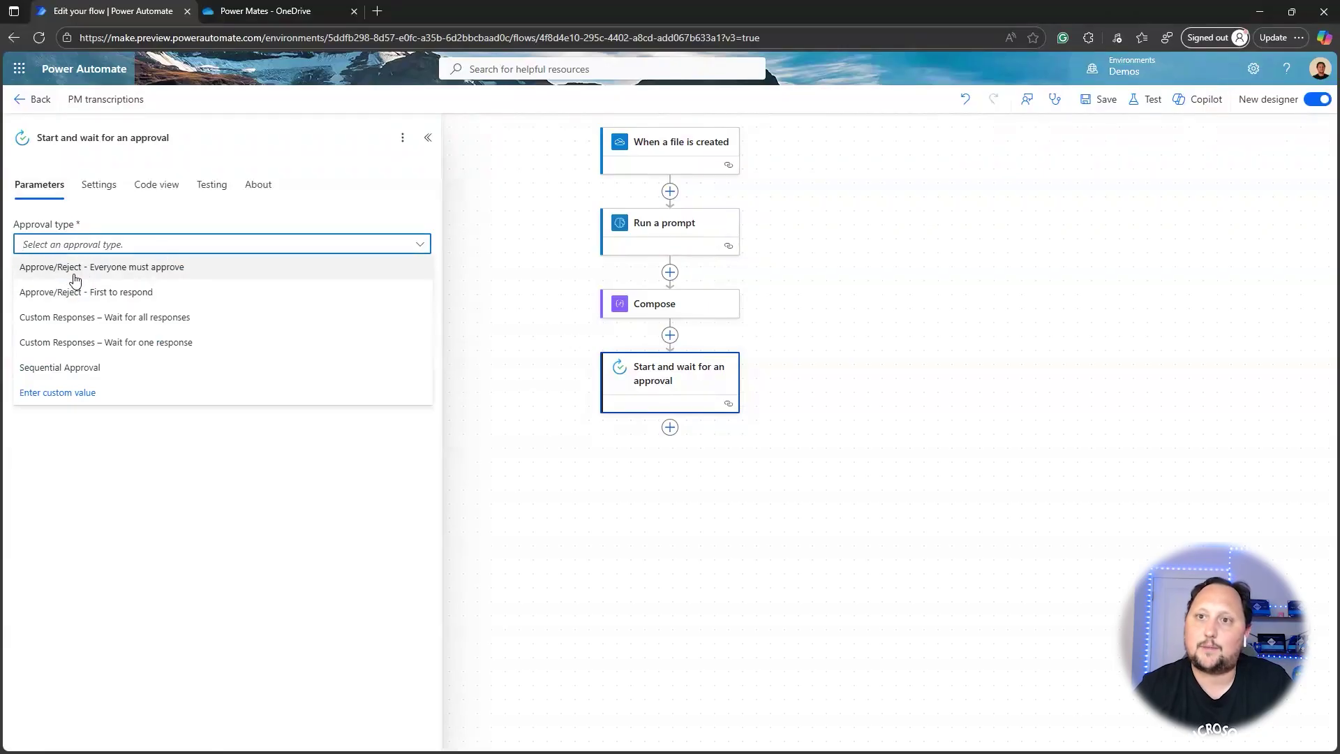
pyautogui.click(95, 273)
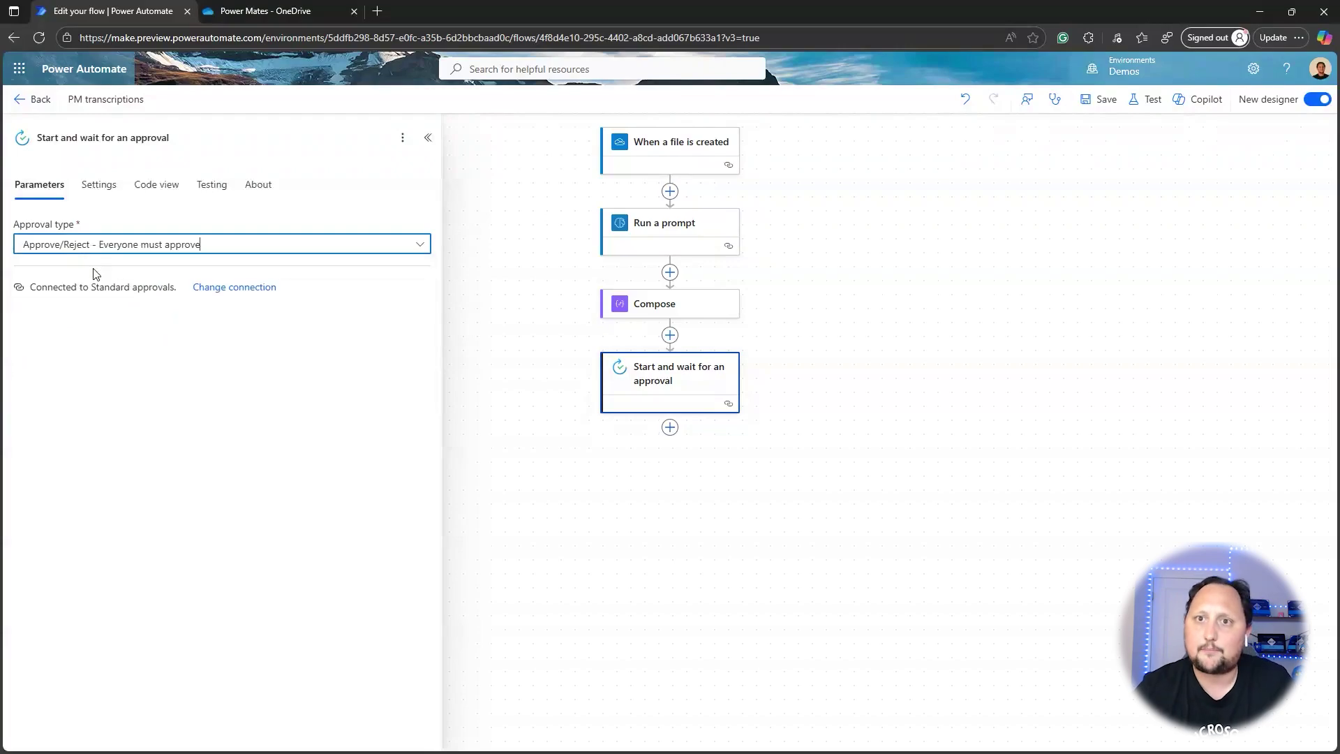
# Step: Review the Compose action's input and the approval action's Title, Details and Assigned to fields
pyautogui.click(112, 286)
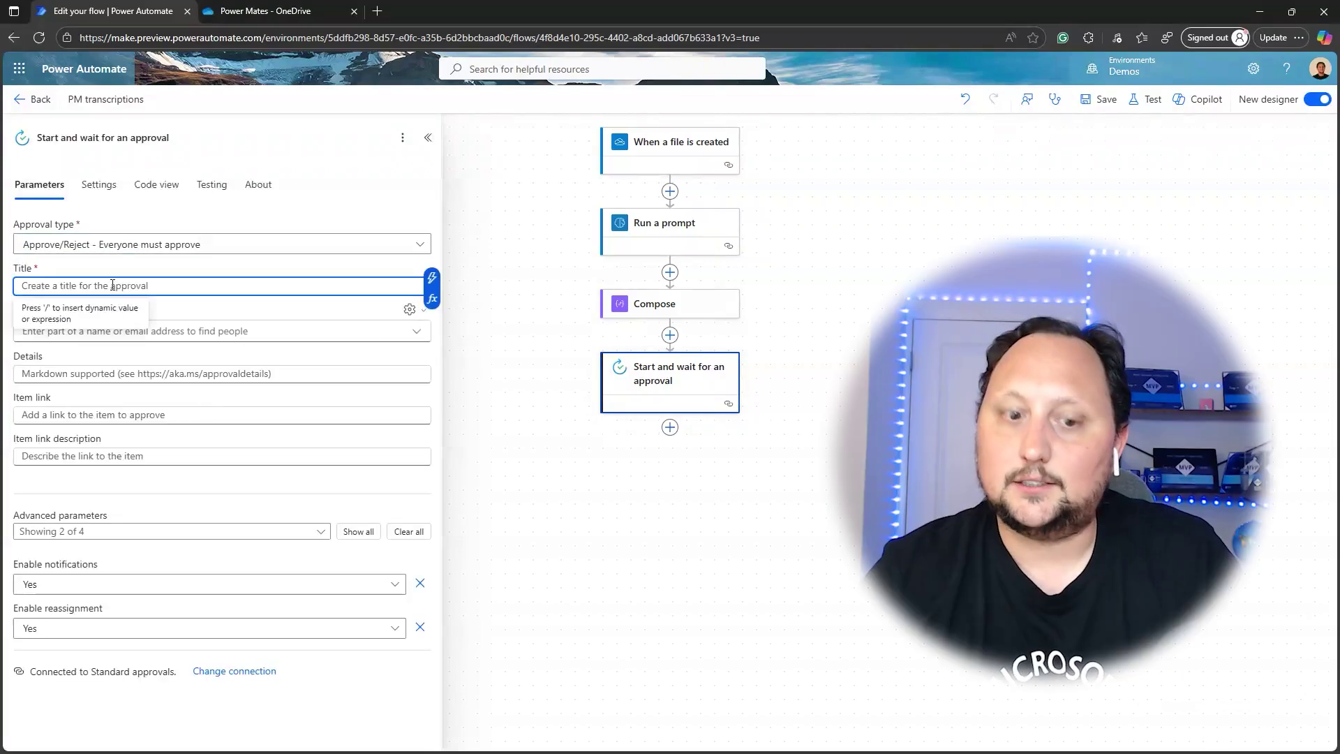
pyautogui.click(667, 307)
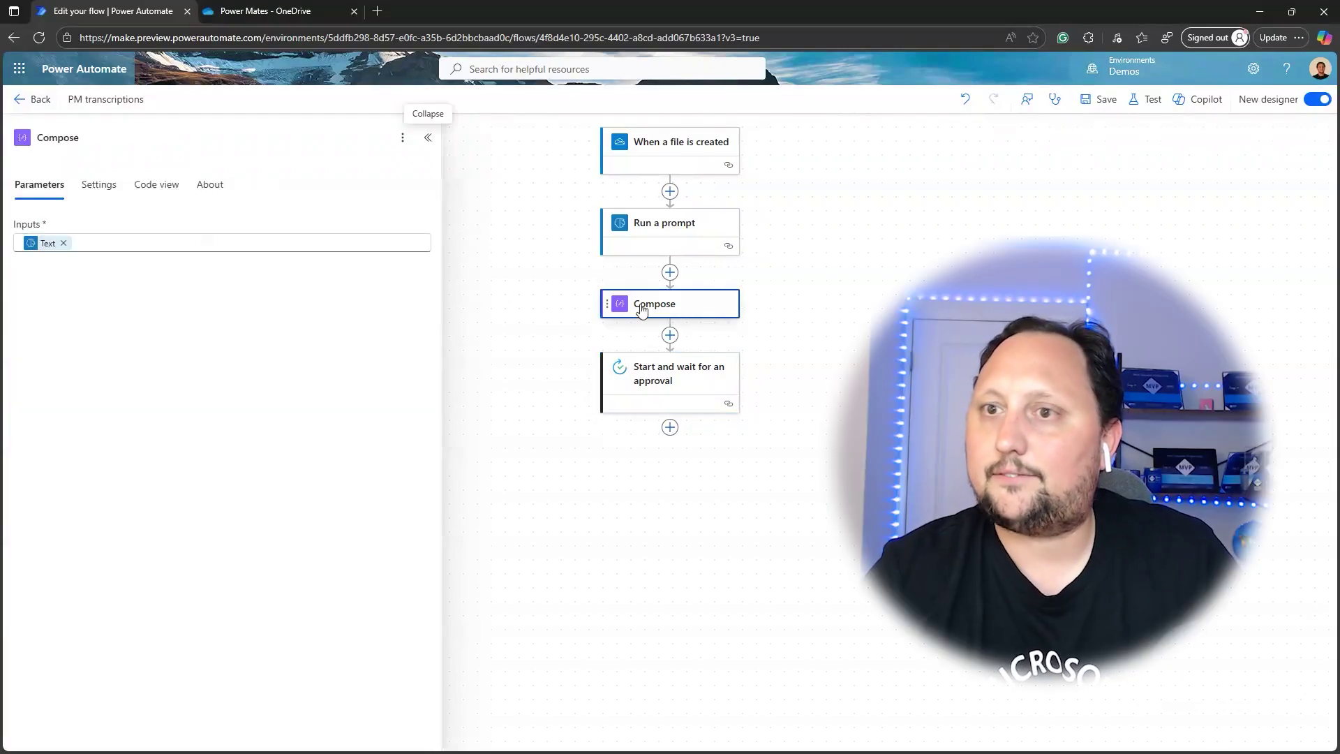
pyautogui.click(647, 389)
pyautogui.click(87, 283)
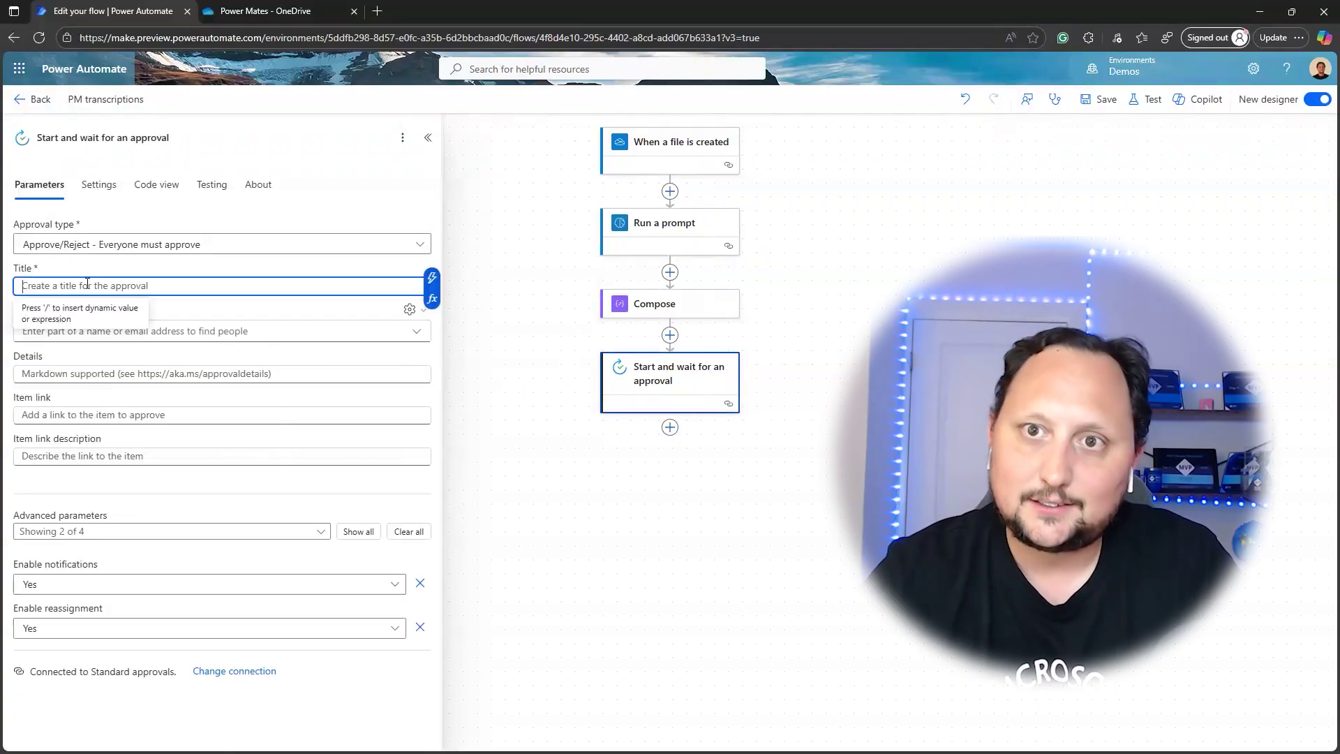
pyautogui.click(189, 373)
pyautogui.click(88, 330)
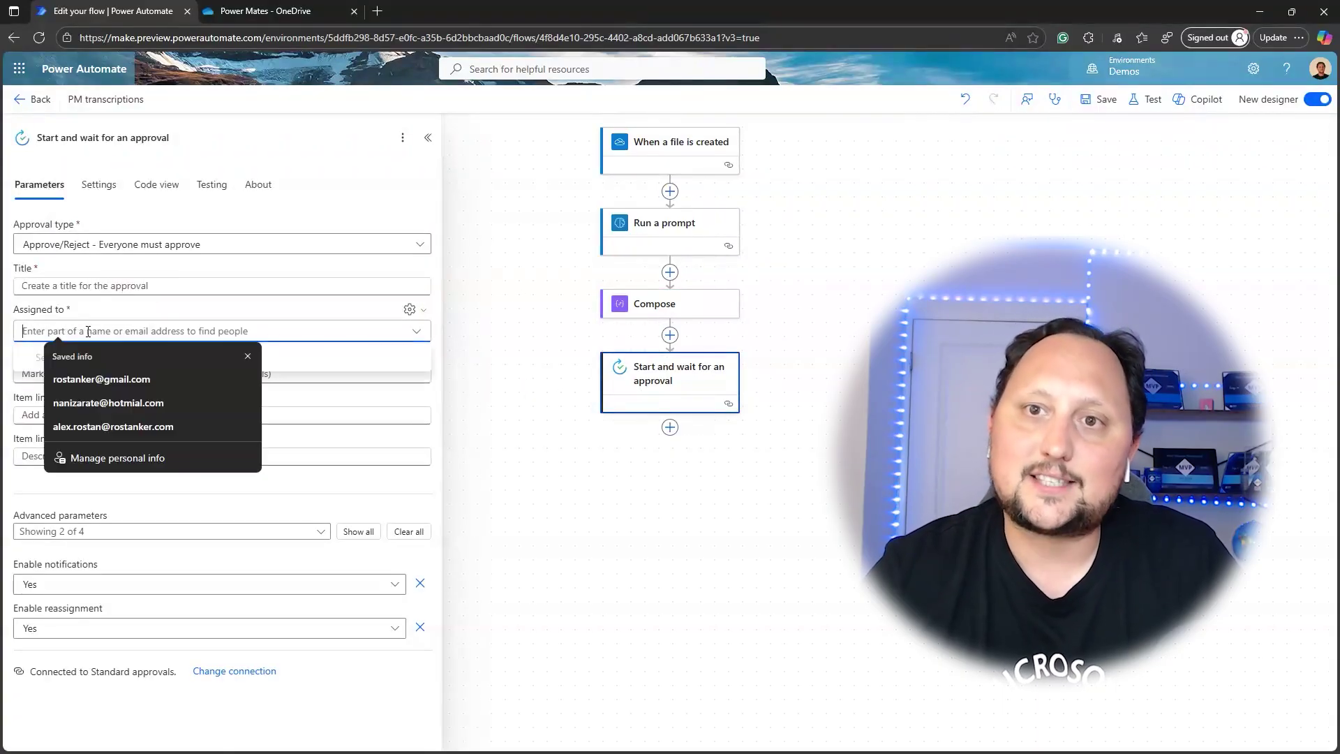